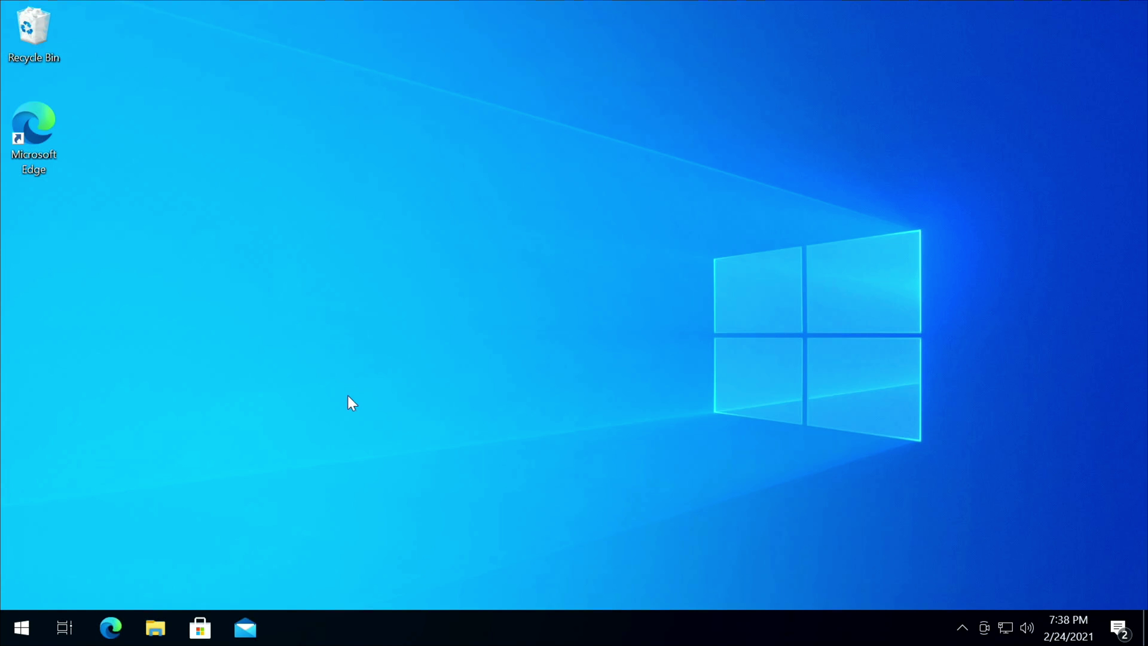
- Launch Edge, dismiss the Restore pages prompt, and start typing 'wagna' in the address bar
left_click(111, 625)
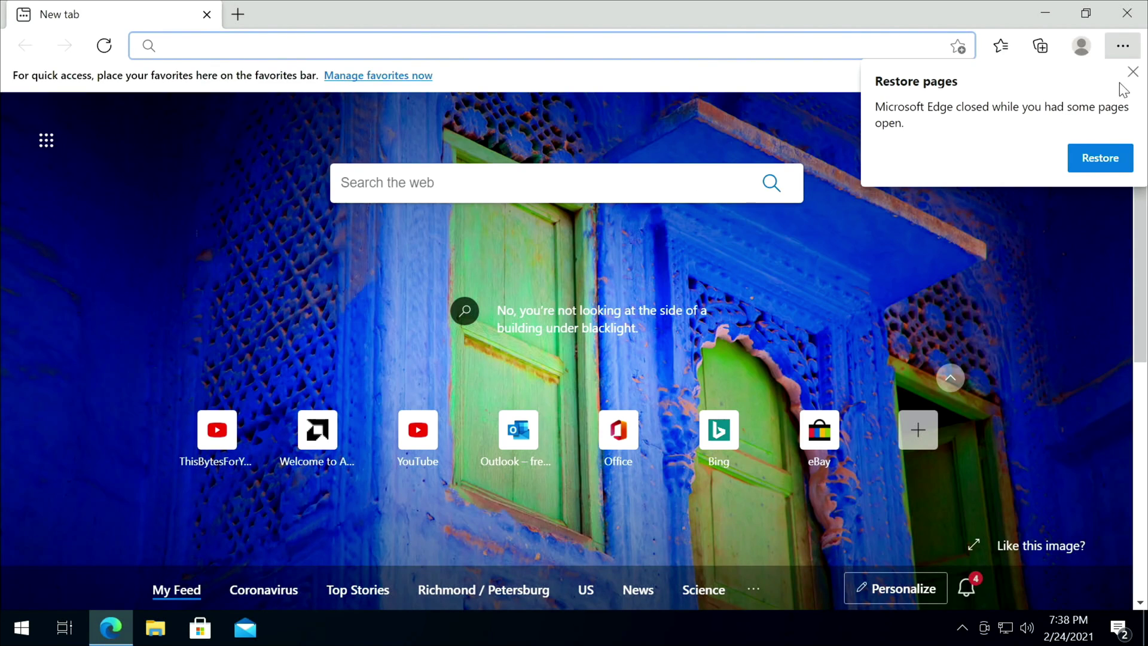
left_click(1131, 73)
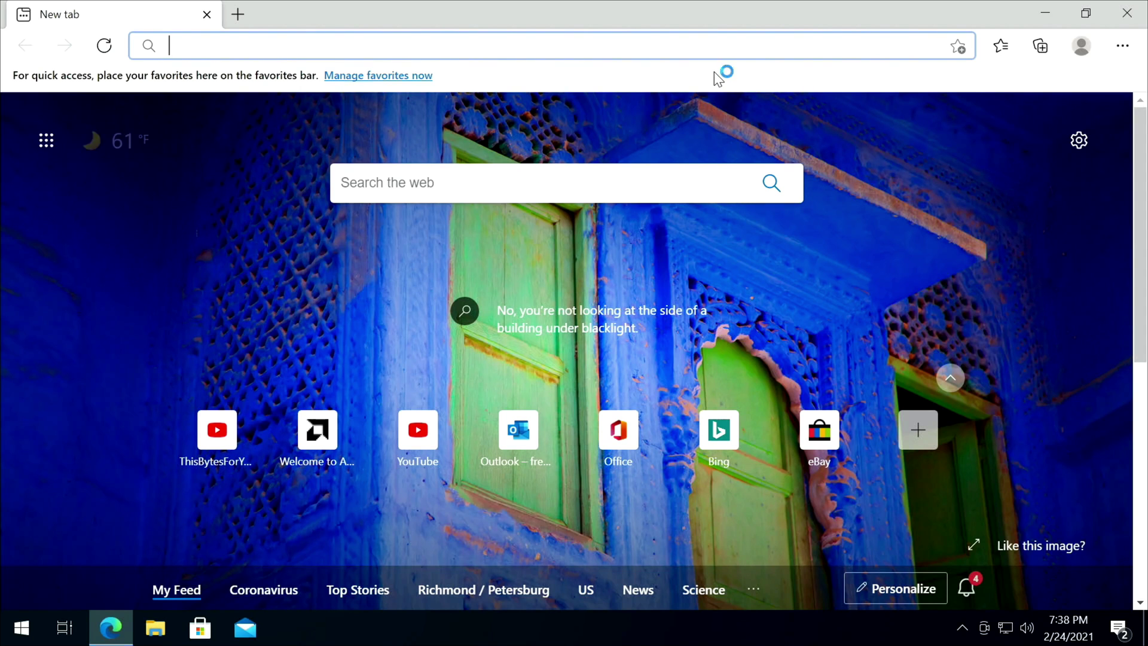
type("wagnardsoft.com")
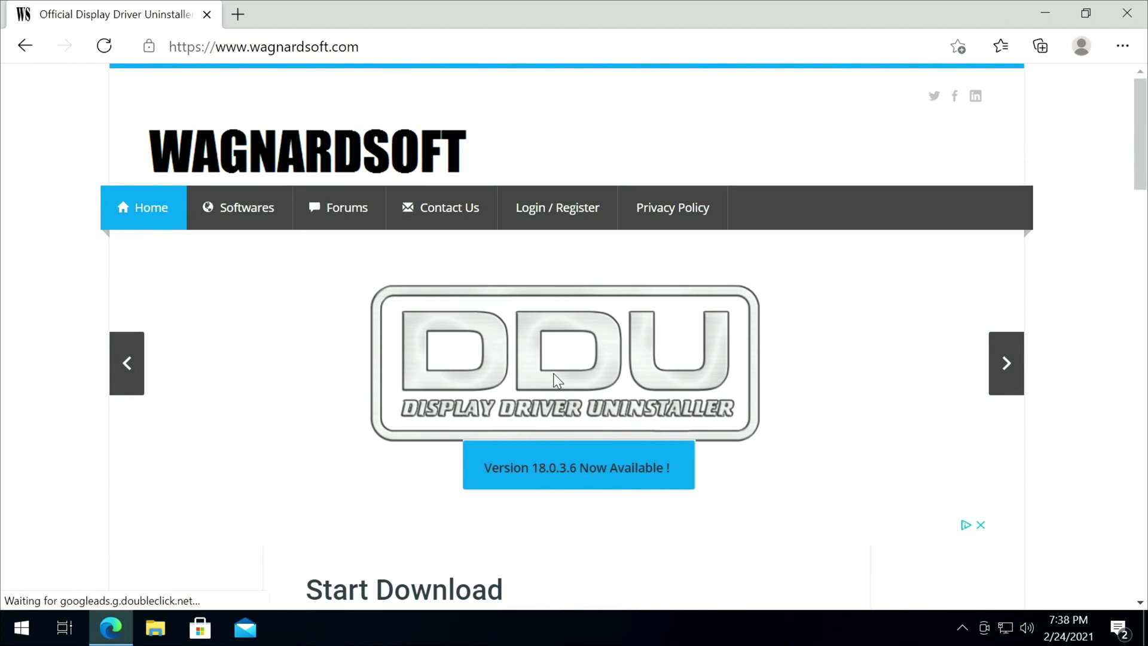
- Open the 'Version 18.0.3.6 Now Available!' topic from the Wagnardsoft homepage
left_click(562, 483)
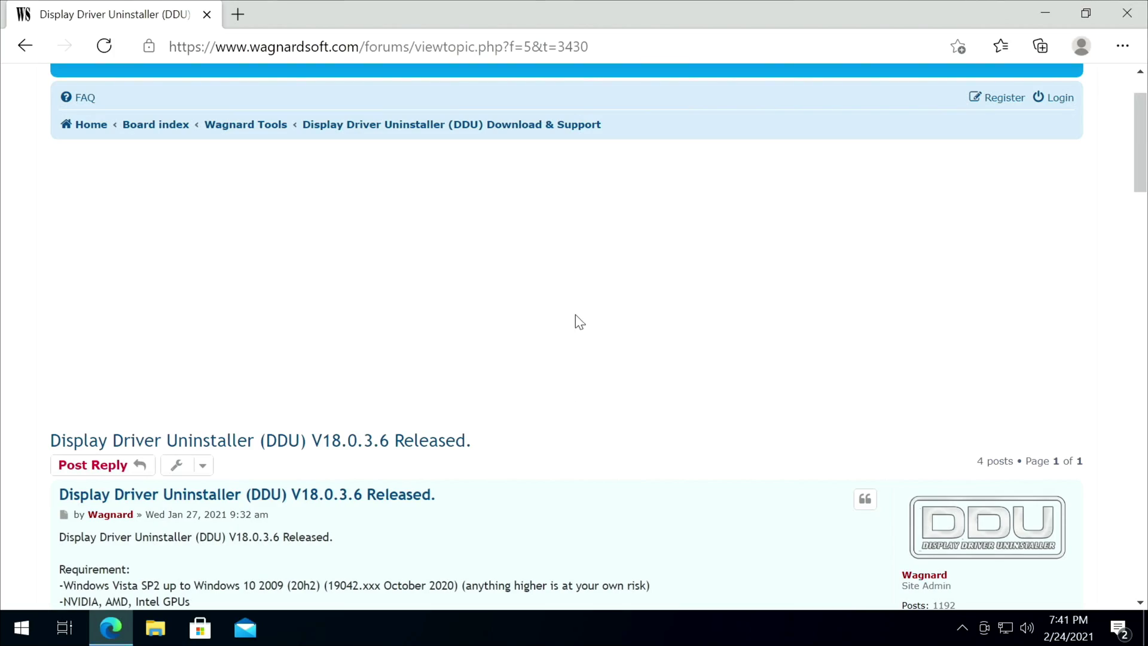
- Download DDU v18.0.3.6 via 'Official Download Here' and extract it to C:\DDU with 7-Zip
scroll(576, 323, "down", 2)
scroll(578, 326, "down", 2)
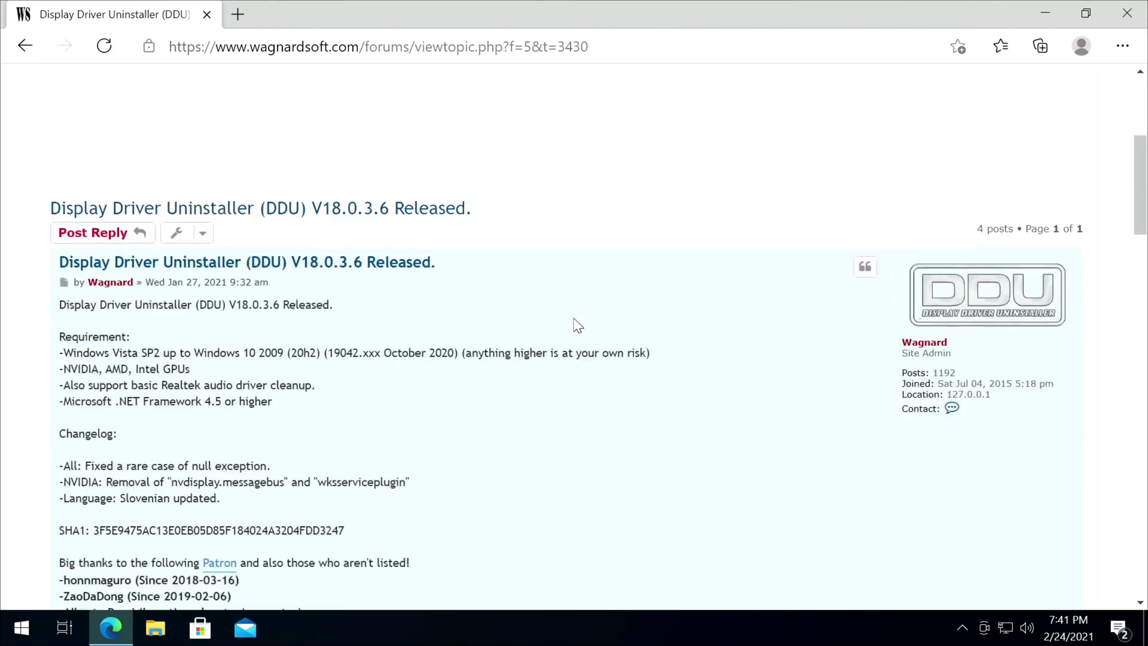
scroll(576, 326, "down", 2)
scroll(538, 327, "down", 4)
scroll(359, 332, "down", 4)
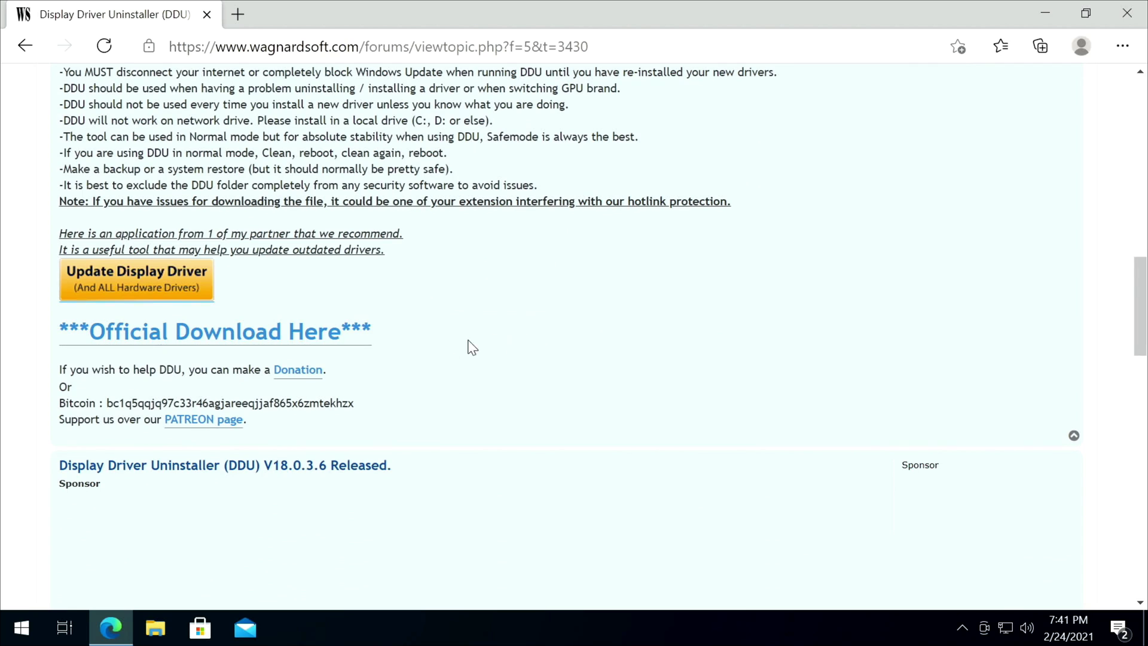
left_click(283, 333)
type("c:\\DDU")
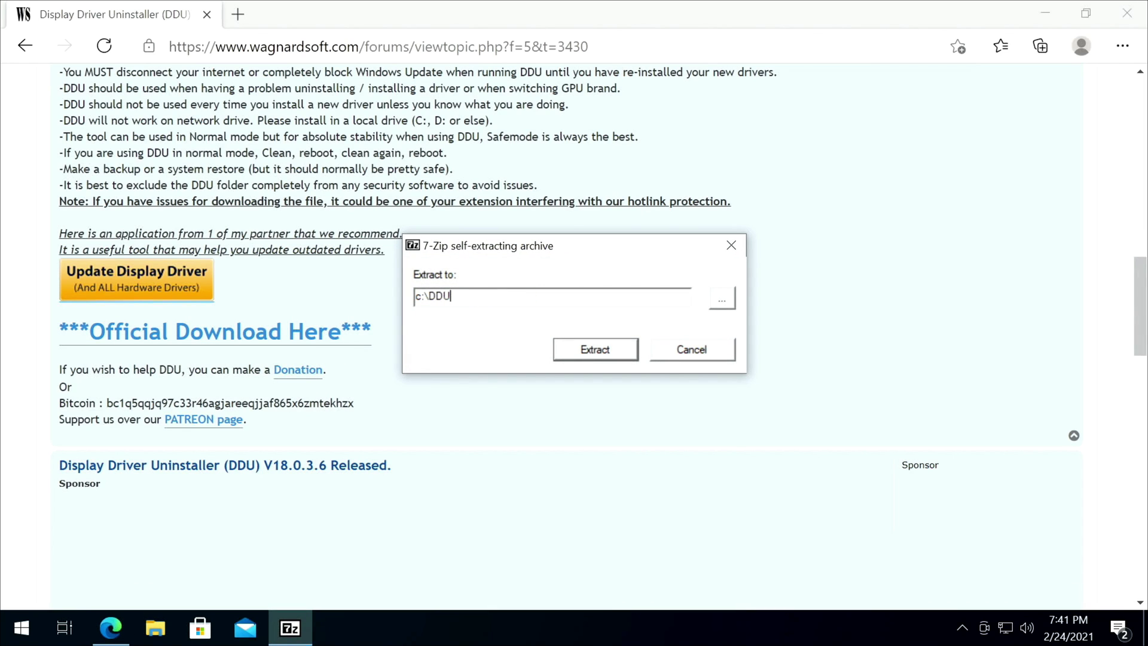
key("Return")
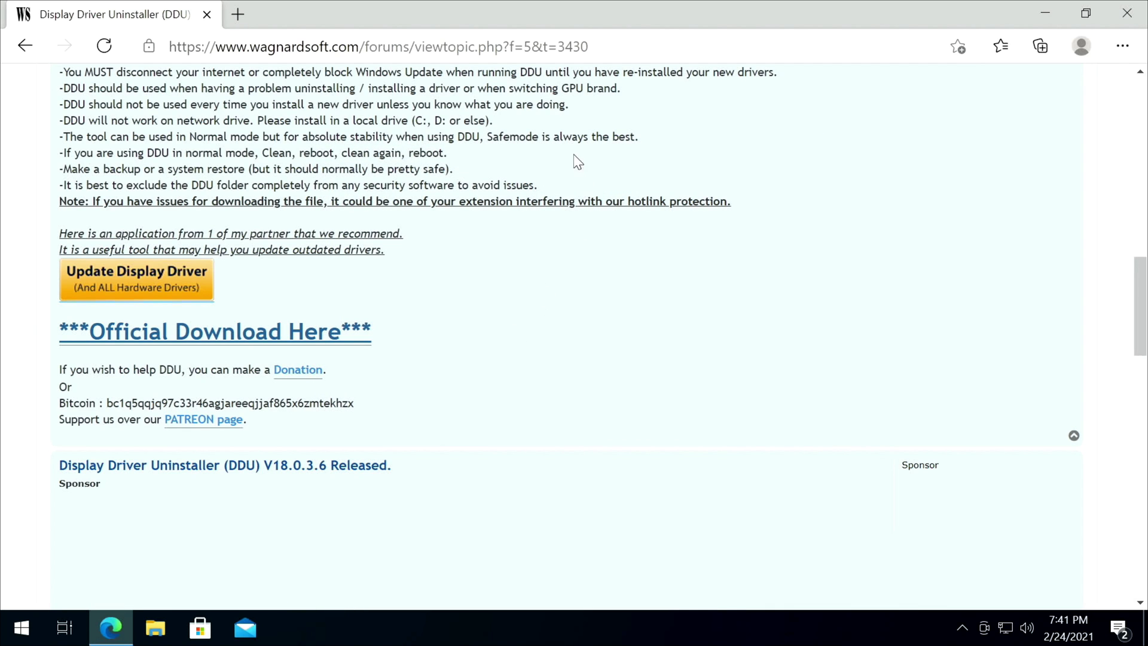
left_click(610, 49)
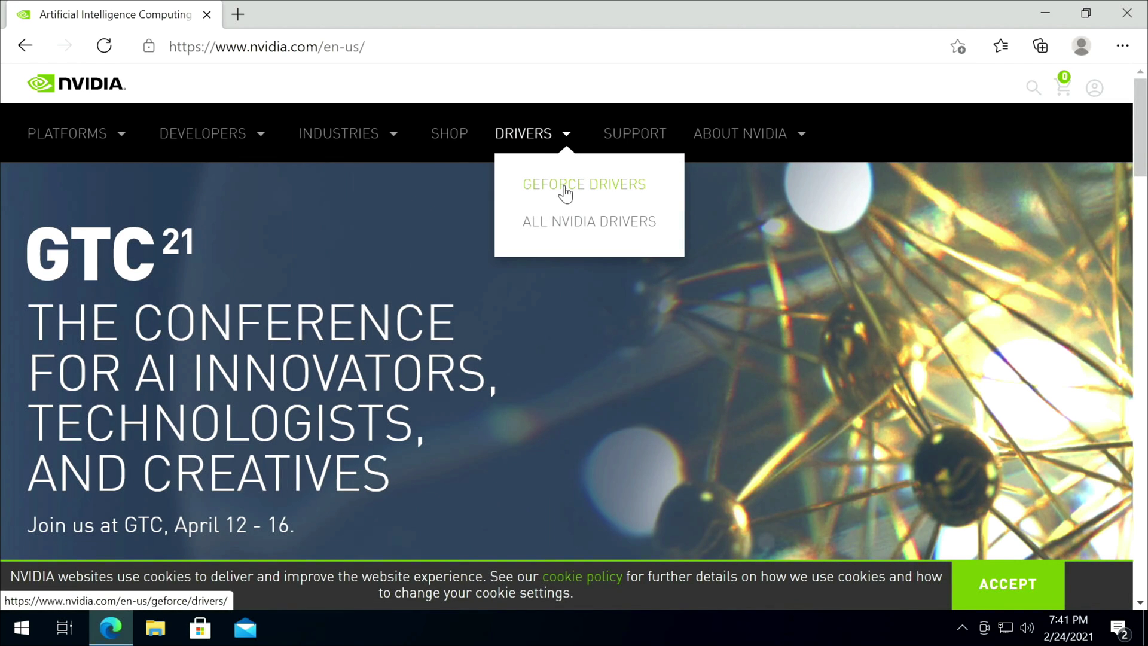
- Search GeForce drivers for the RTX 30 Series RTX 3060 Ti on Windows 10 64-bit
left_click(565, 188)
scroll(664, 241, "down", 5)
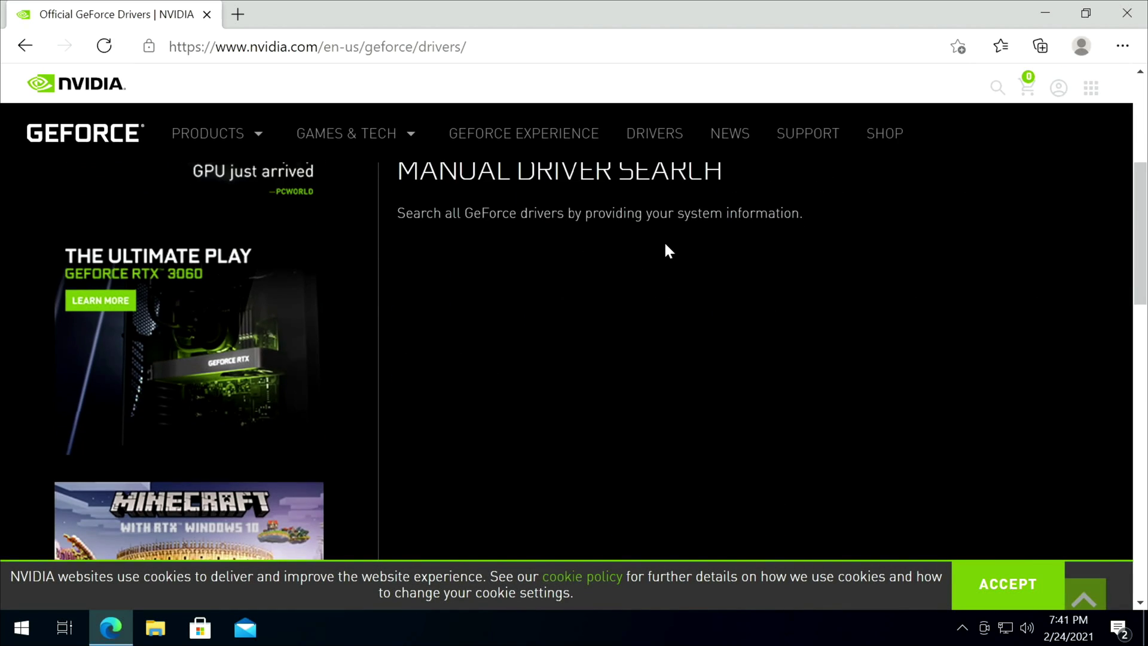
scroll(650, 243, "down", 2)
scroll(664, 246, "up", 1)
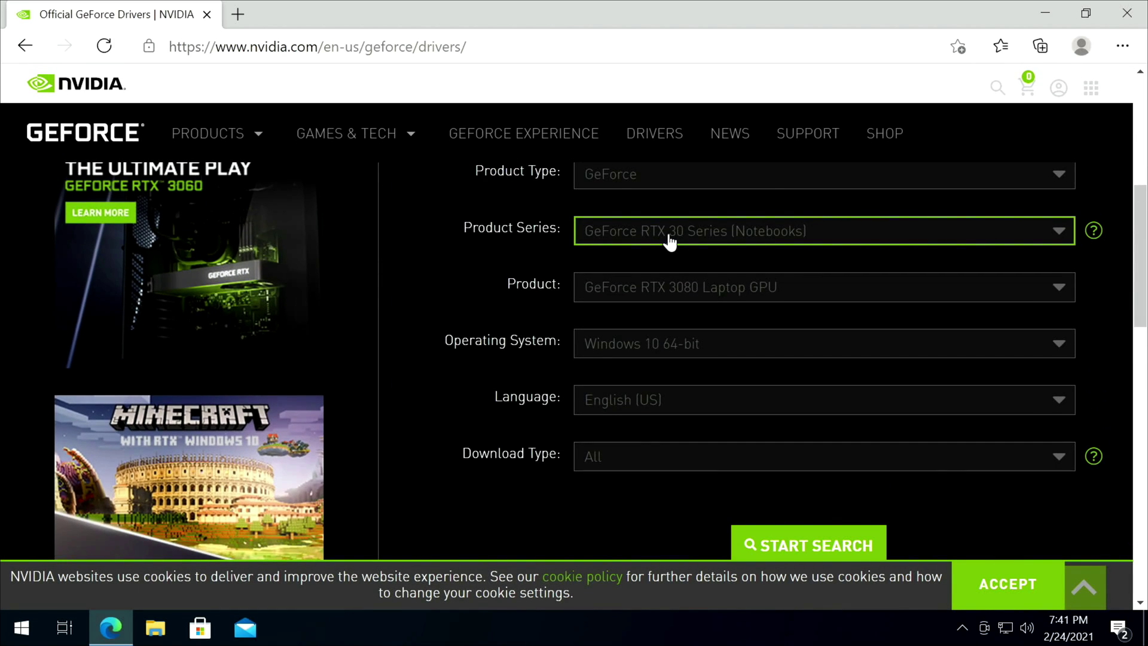
scroll(663, 239, "up", 1)
left_click(668, 314)
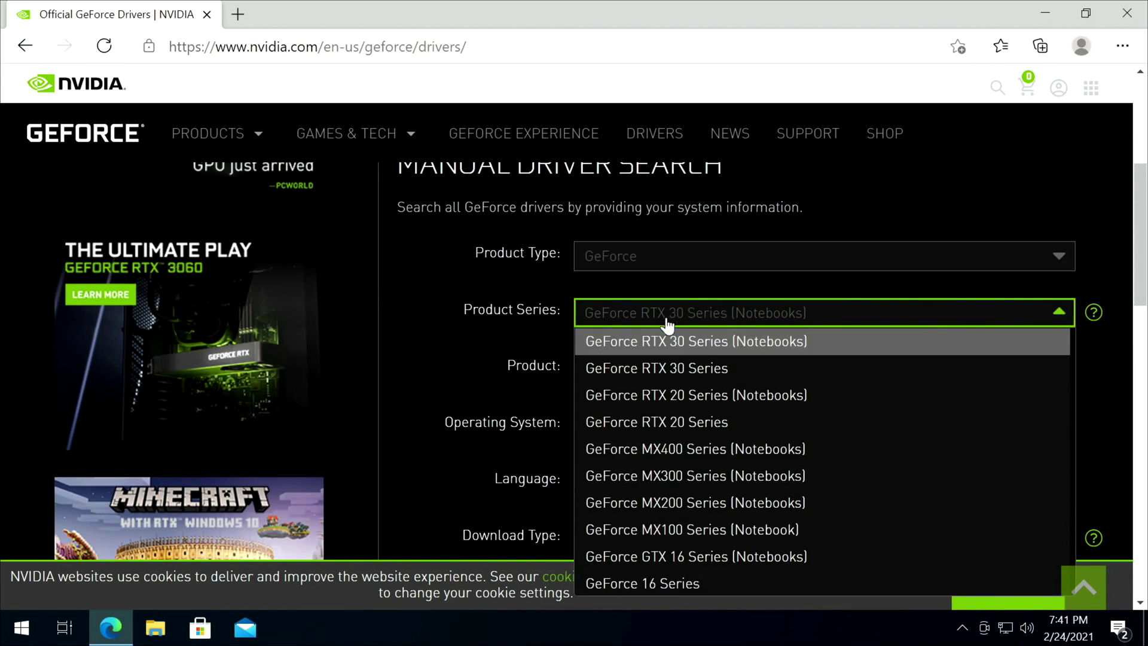
left_click(664, 363)
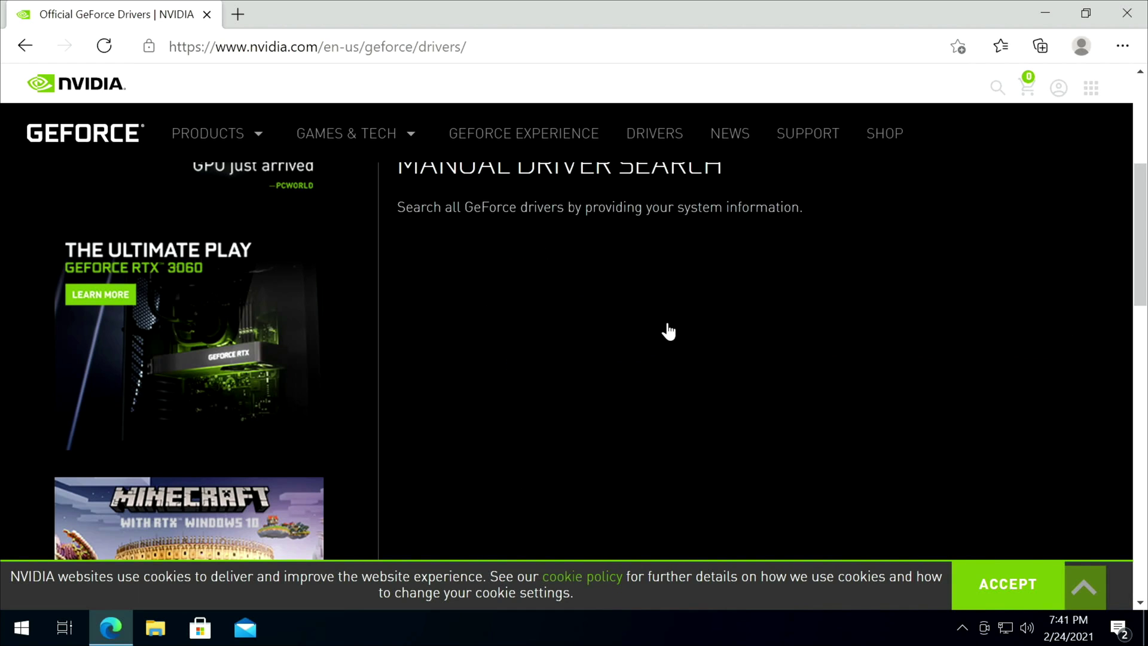
scroll(667, 320, "down", 2)
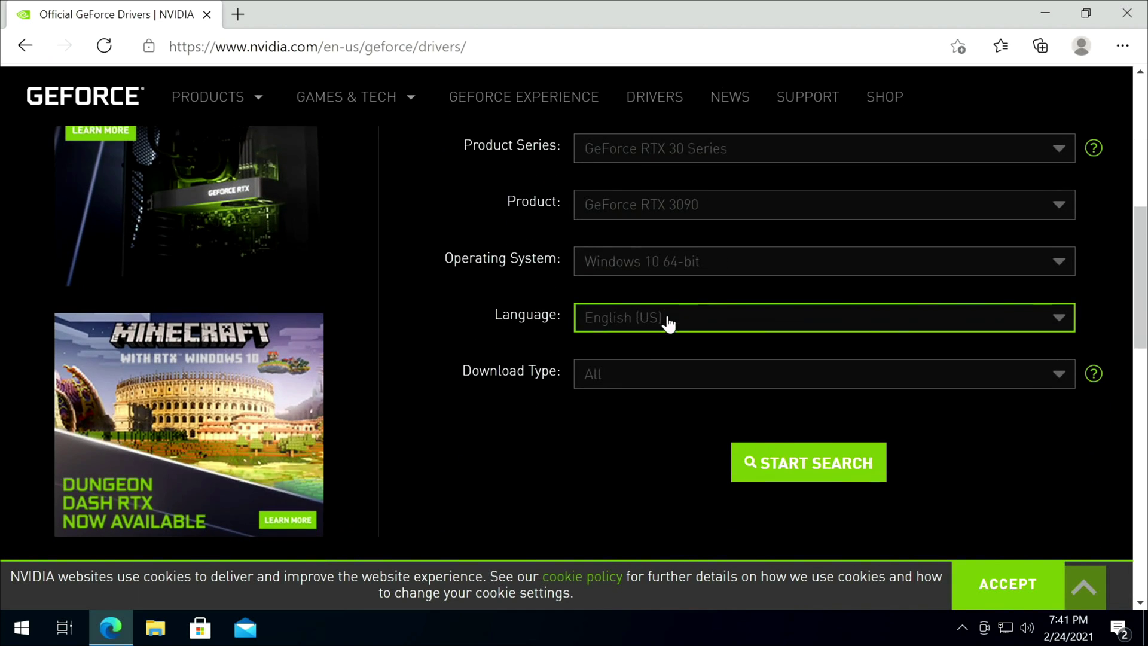
left_click(677, 209)
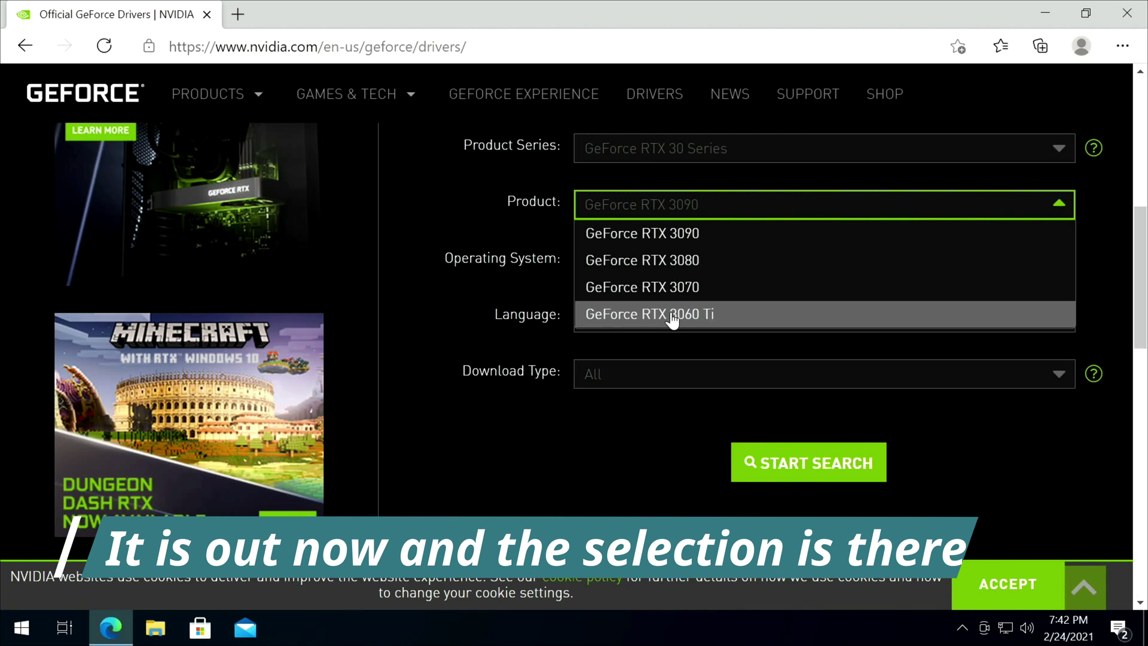
left_click(672, 320)
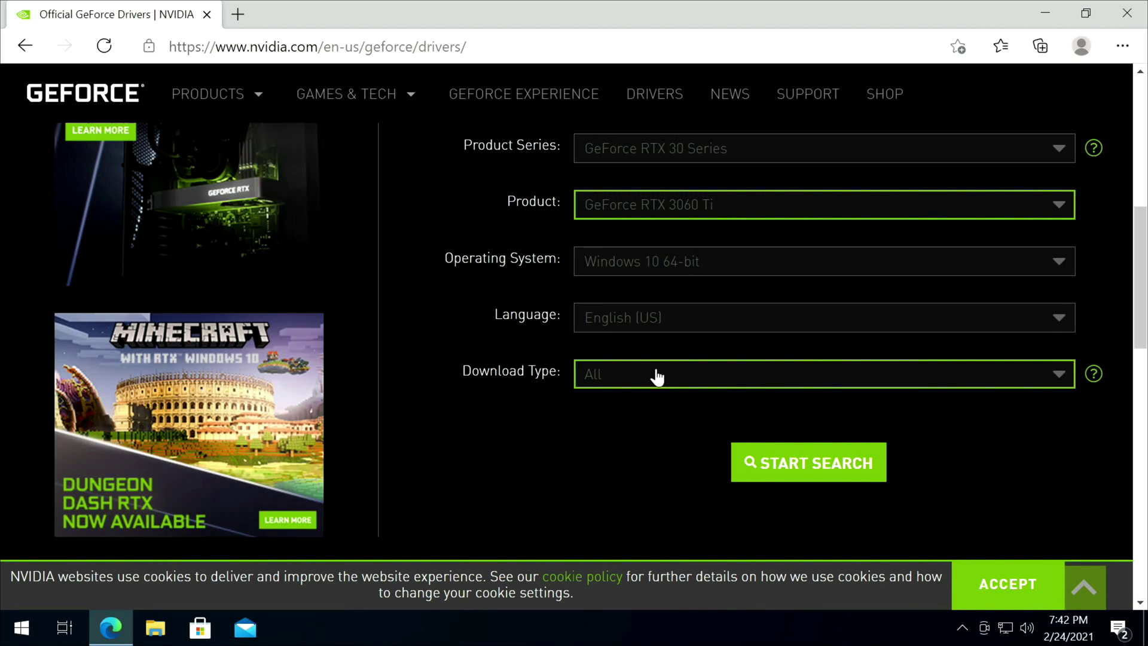
left_click(799, 463)
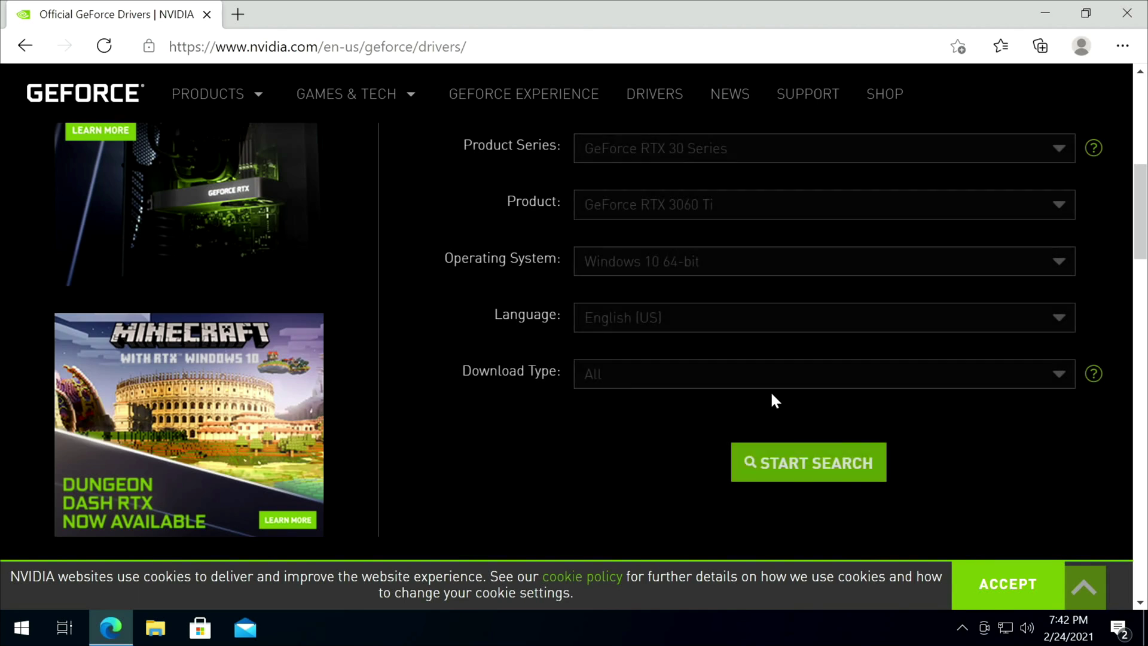
- Highlight the Studio Driver title and the WHQL label in the driver results
scroll(758, 392, "down", 3)
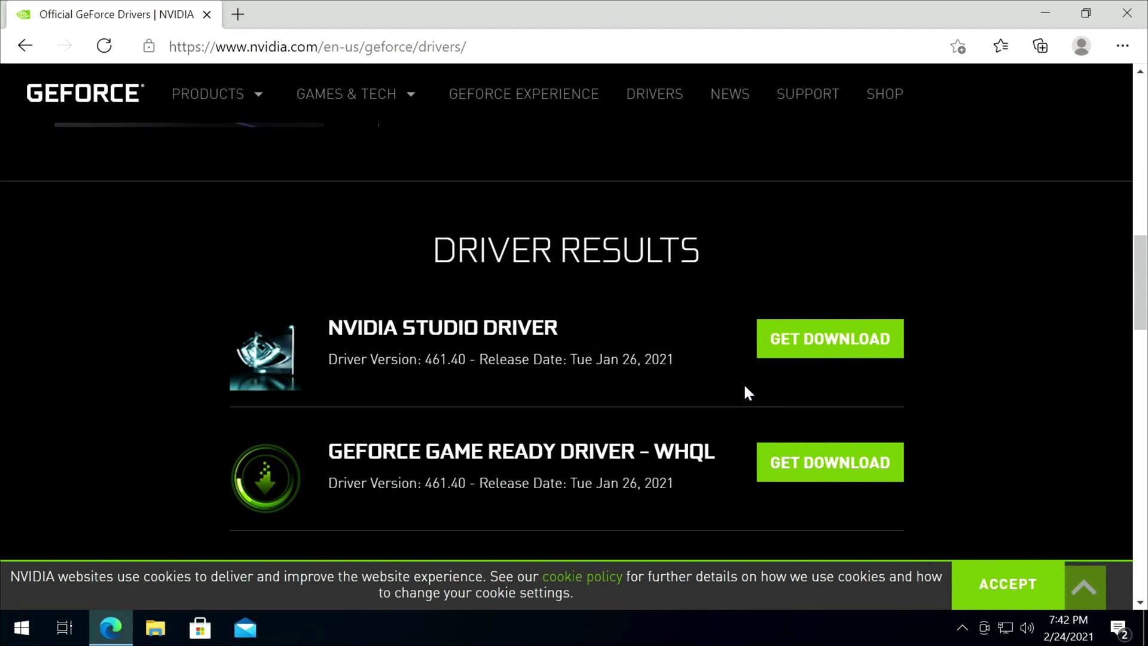
left_click_drag(328, 326, 422, 319)
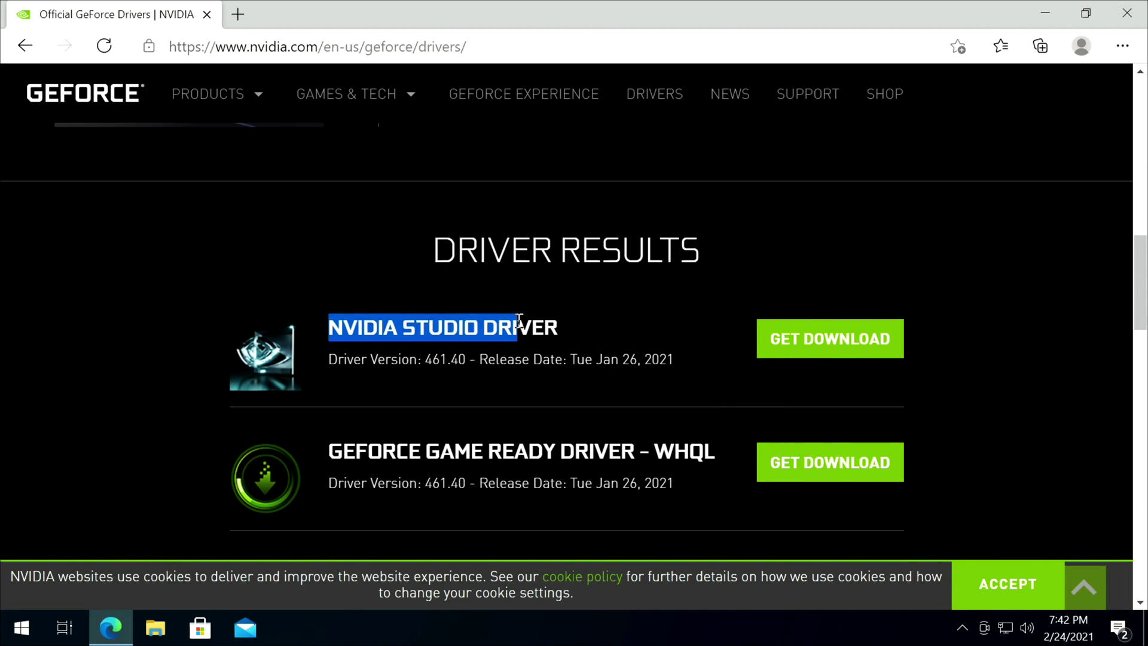
left_click(569, 326)
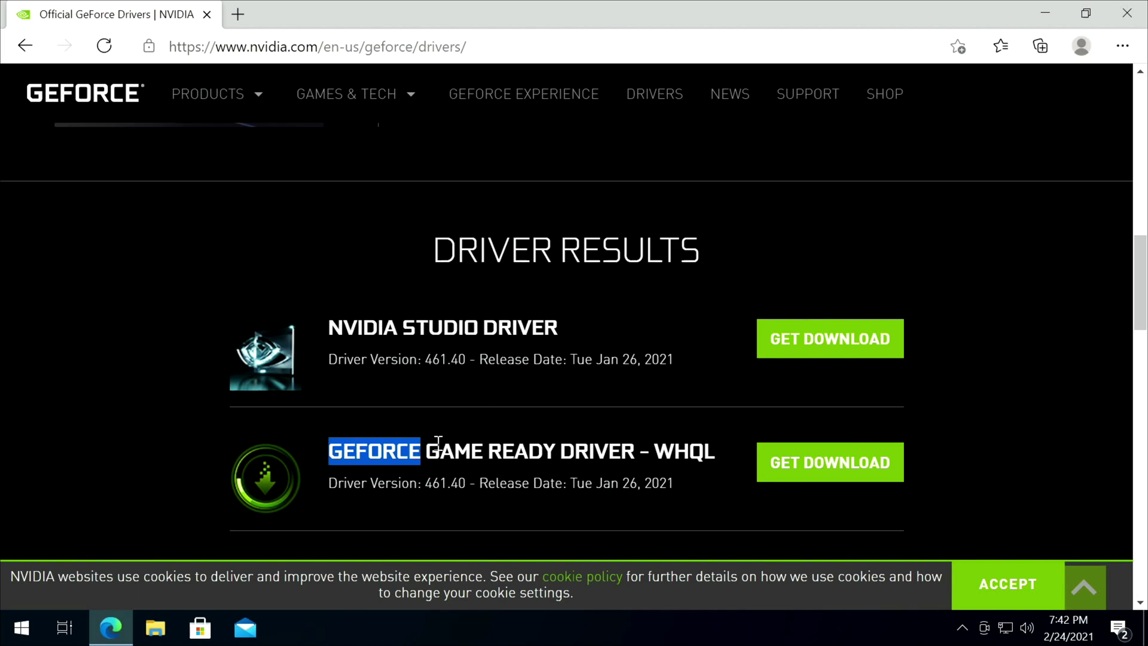
double_click(693, 453)
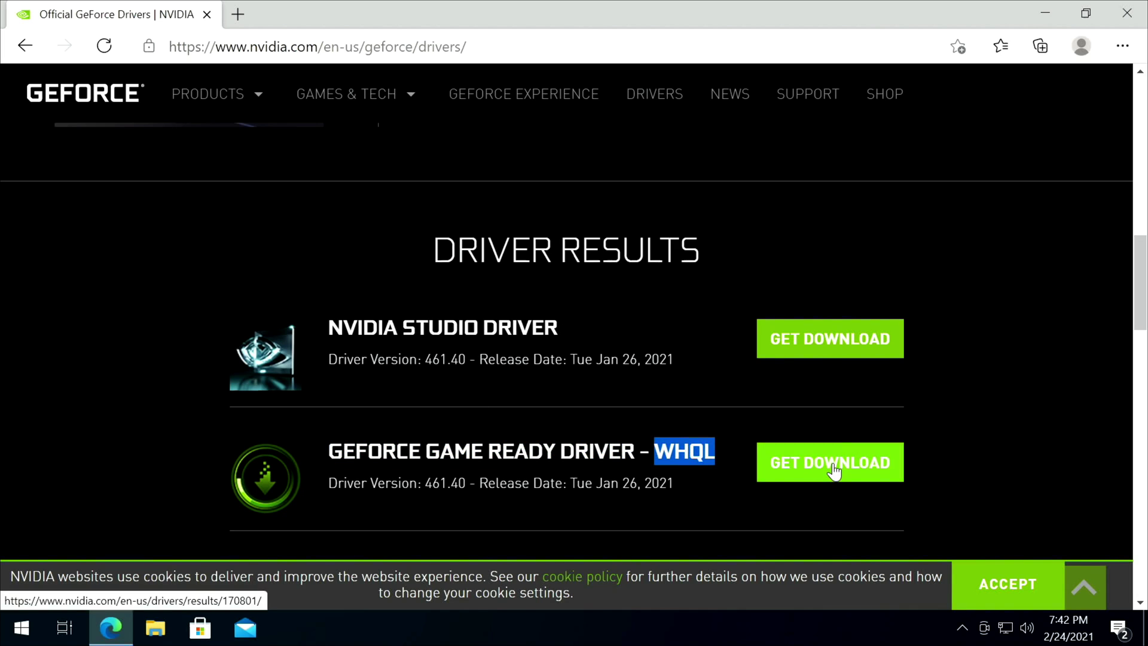
- Start the Game Ready Driver 461.40 download, cancel it, and close Edge
left_click(780, 453)
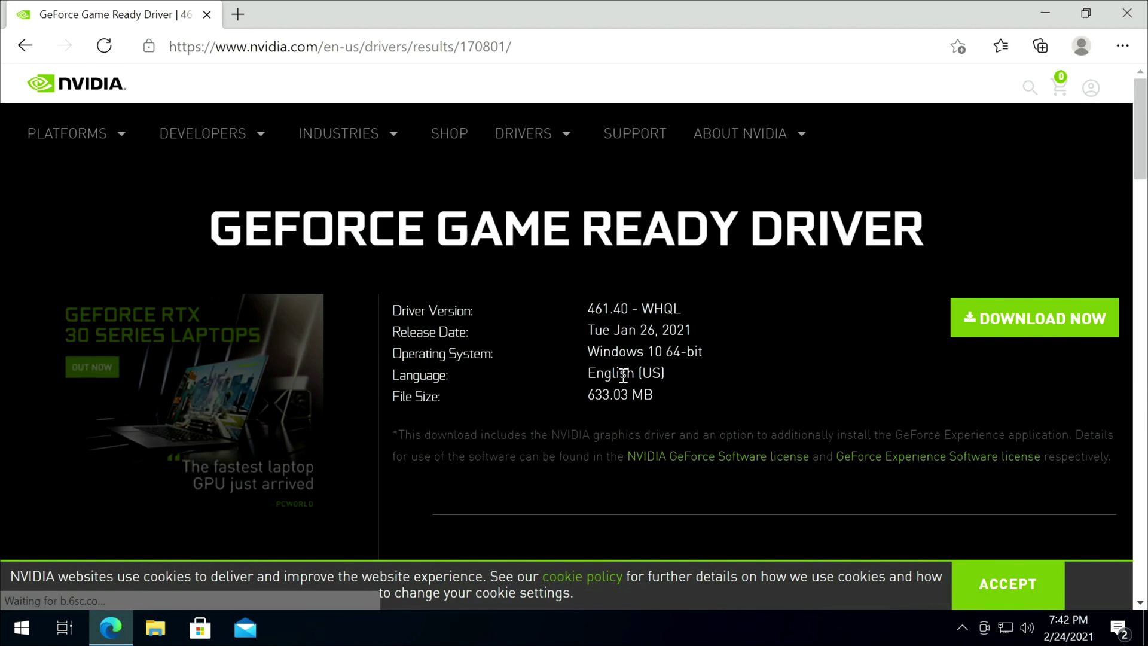
left_click(997, 325)
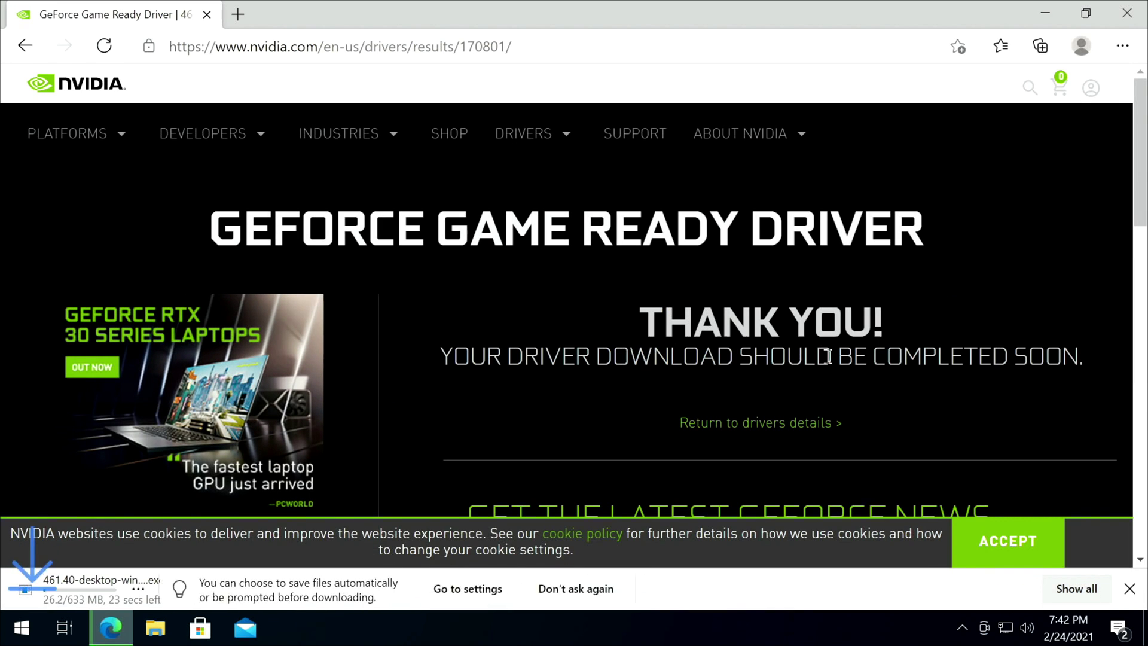
left_click(188, 589)
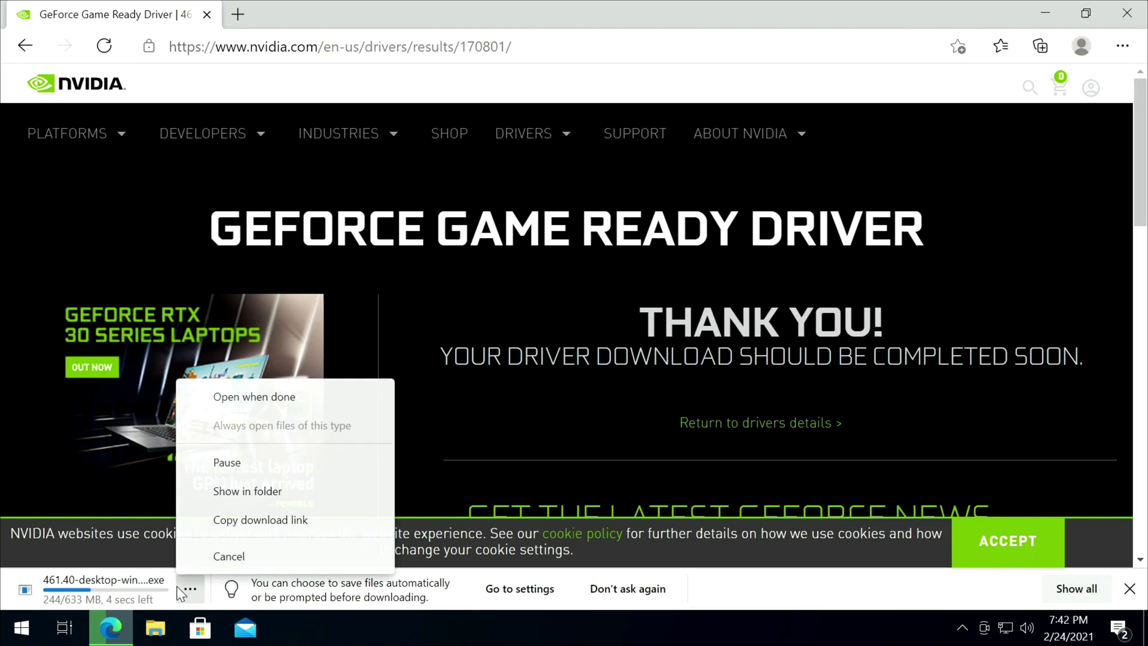
left_click(237, 555)
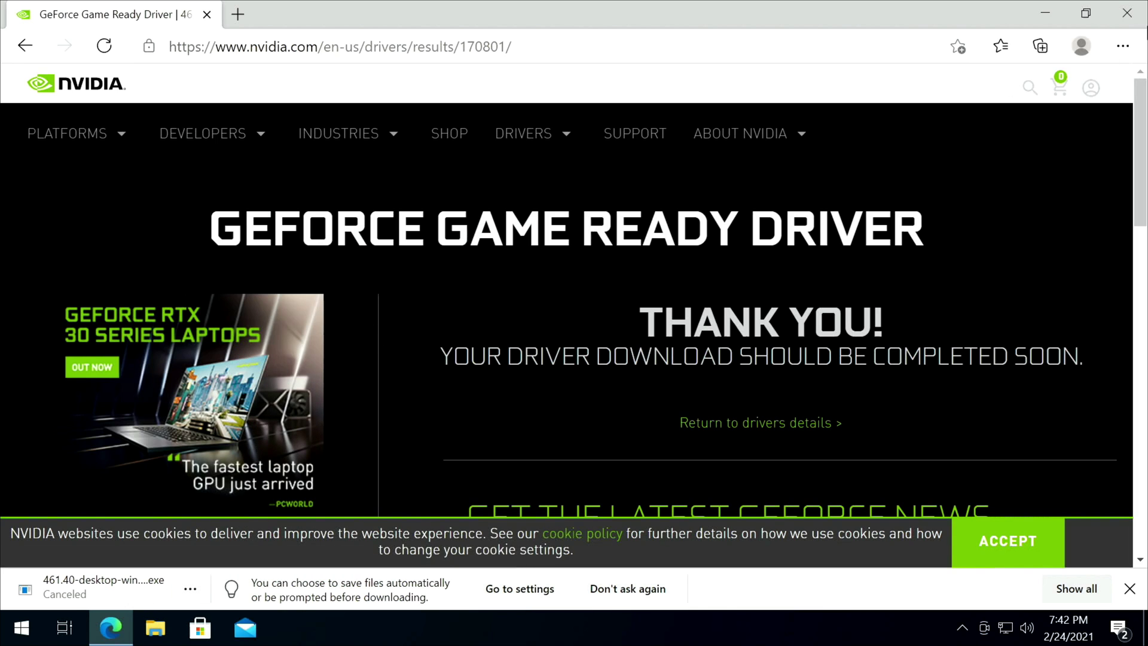
left_click(1127, 13)
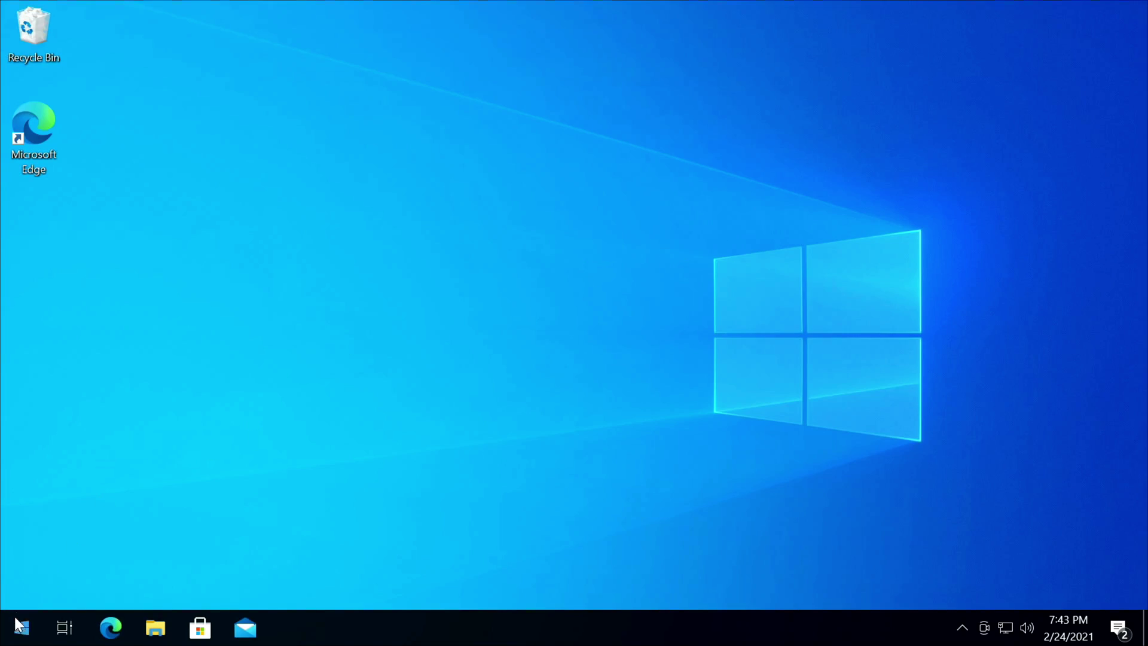
- Open Computer Management and list accounts under Local Users and Groups > Users
right_click(21, 627)
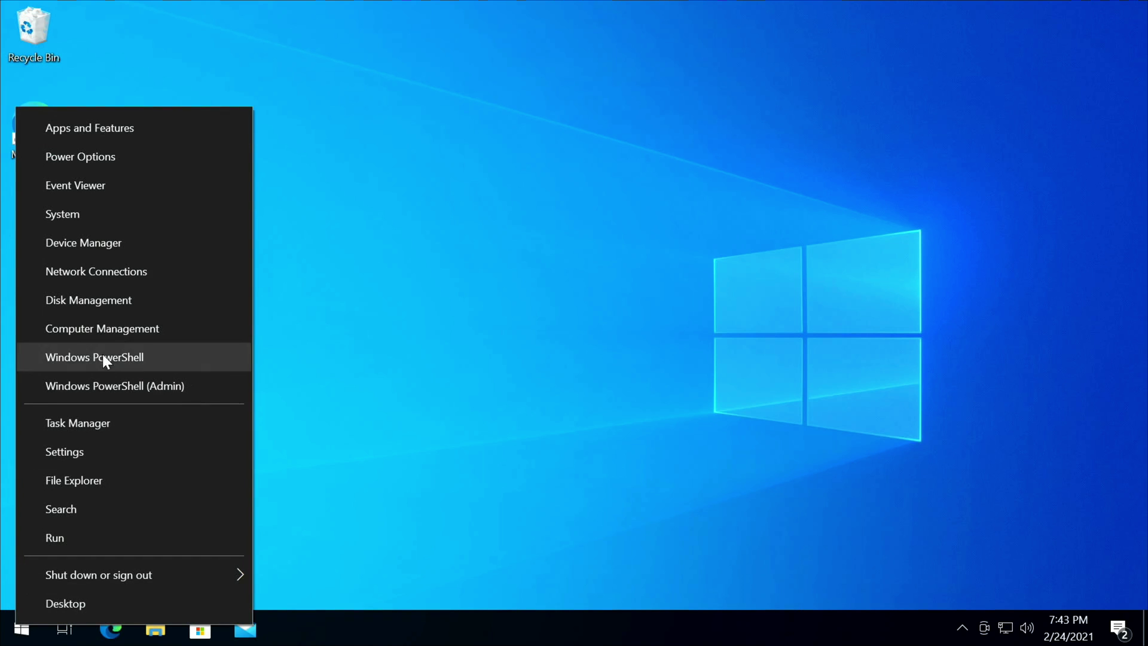
left_click(121, 329)
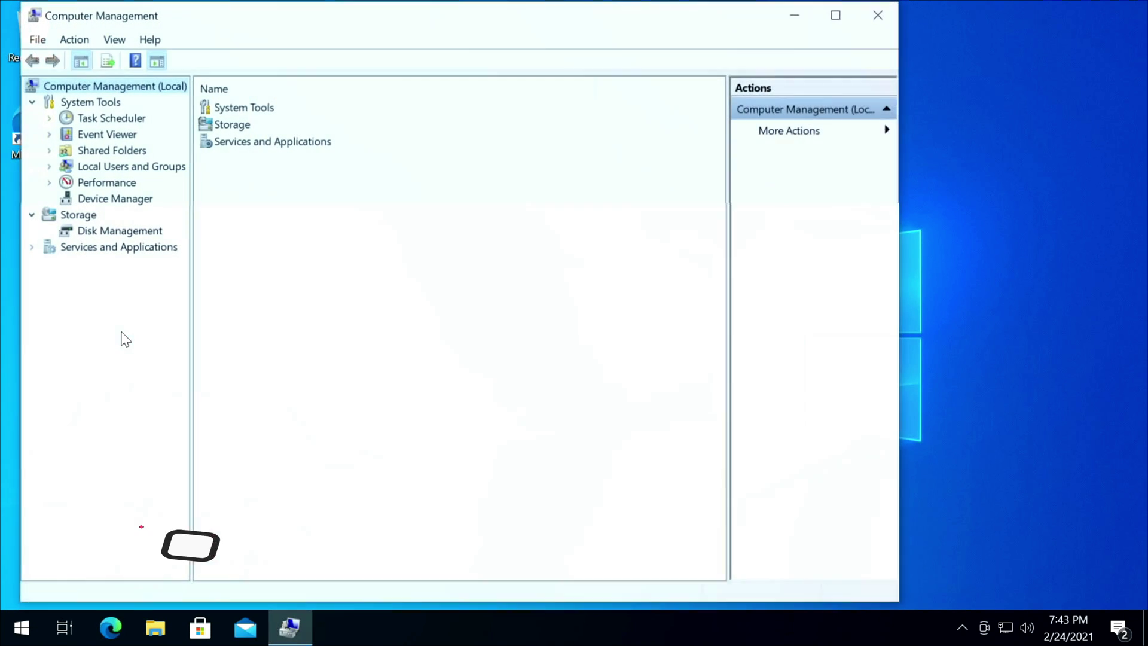
left_click(49, 167)
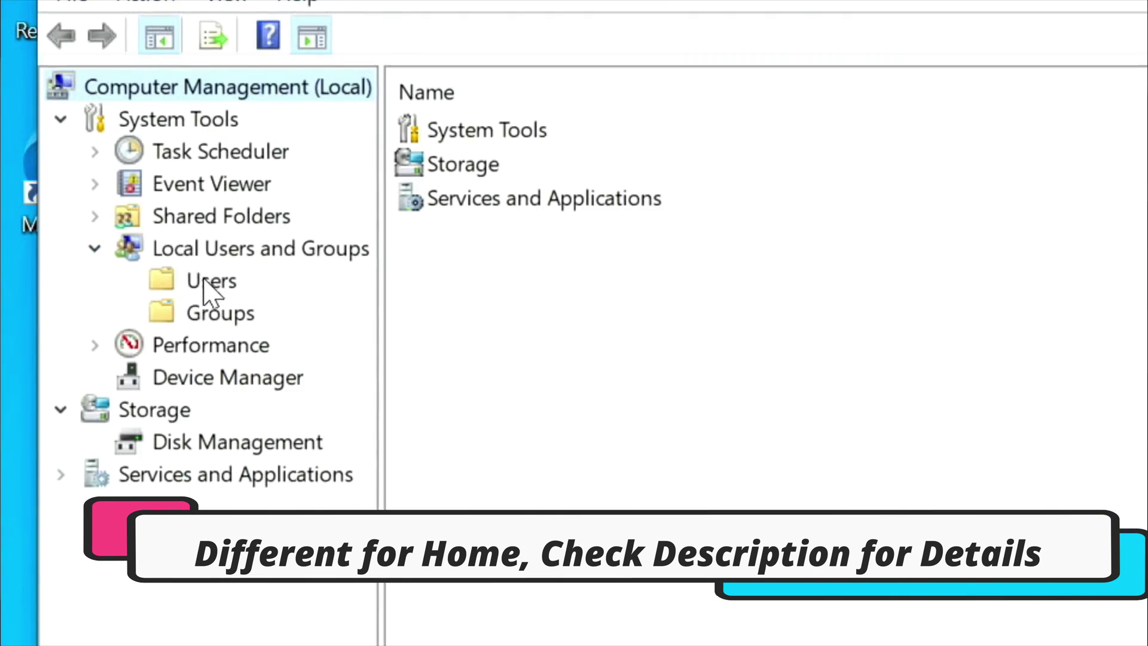
left_click(98, 183)
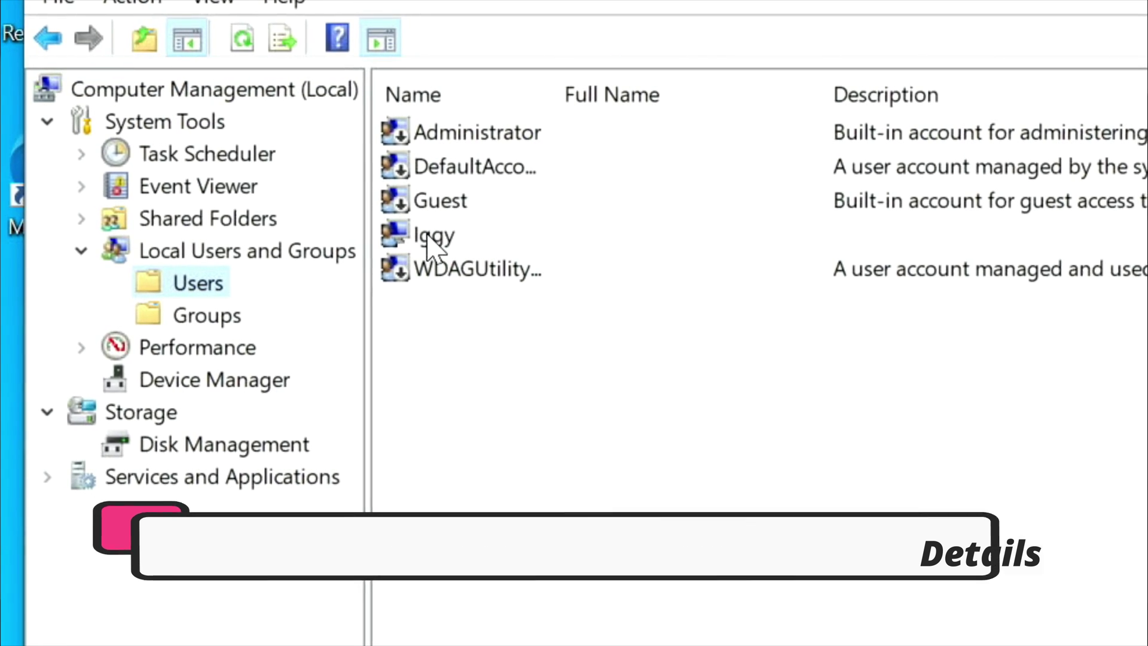
- Set a new password for the local user account and confirm it
right_click(423, 241)
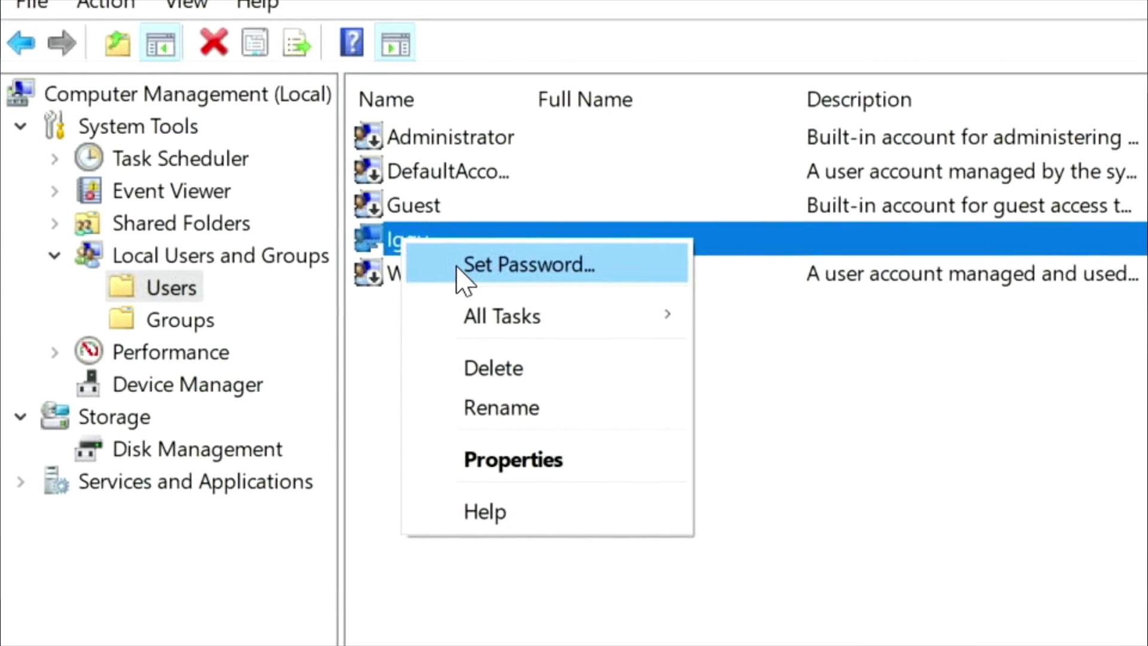
left_click(470, 277)
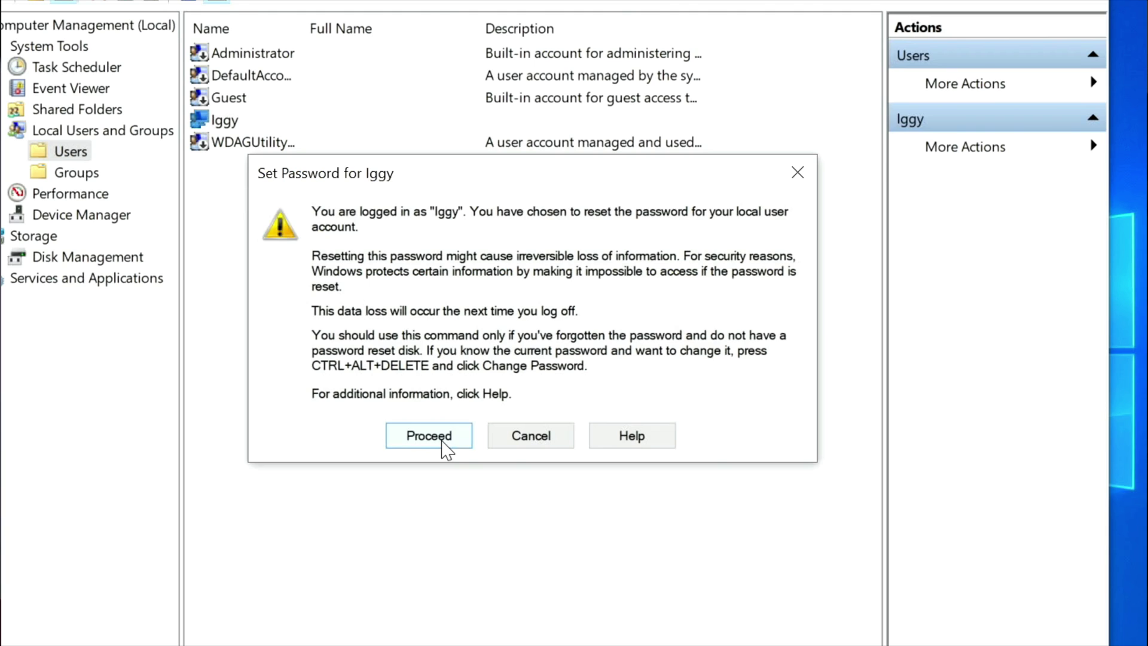
left_click(440, 435)
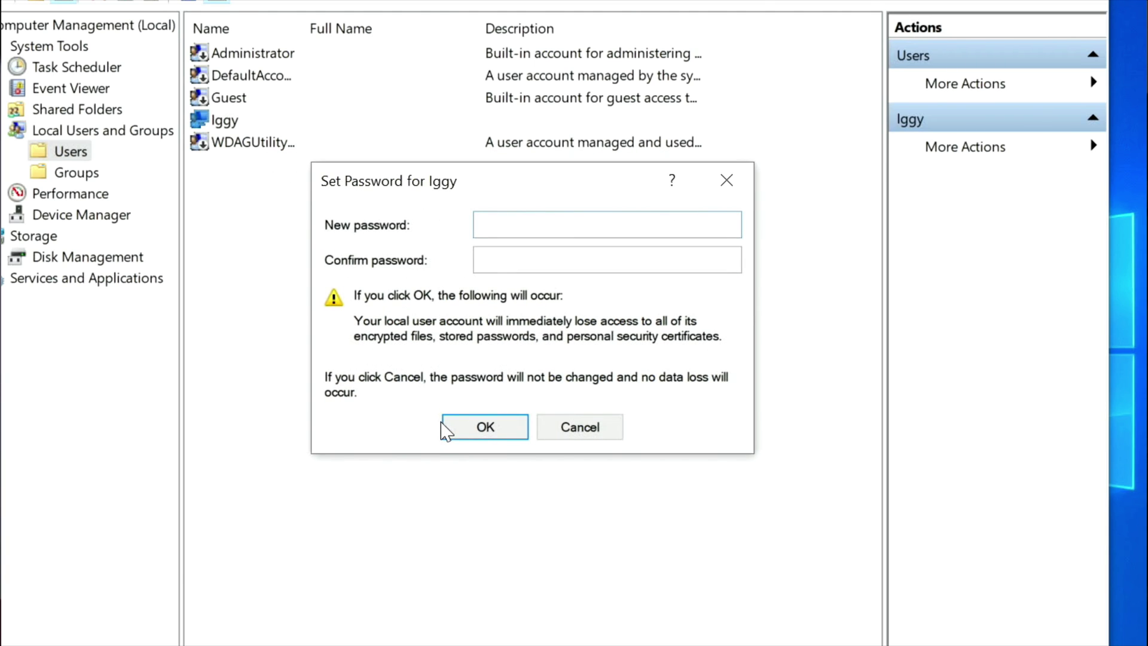
left_click(445, 430)
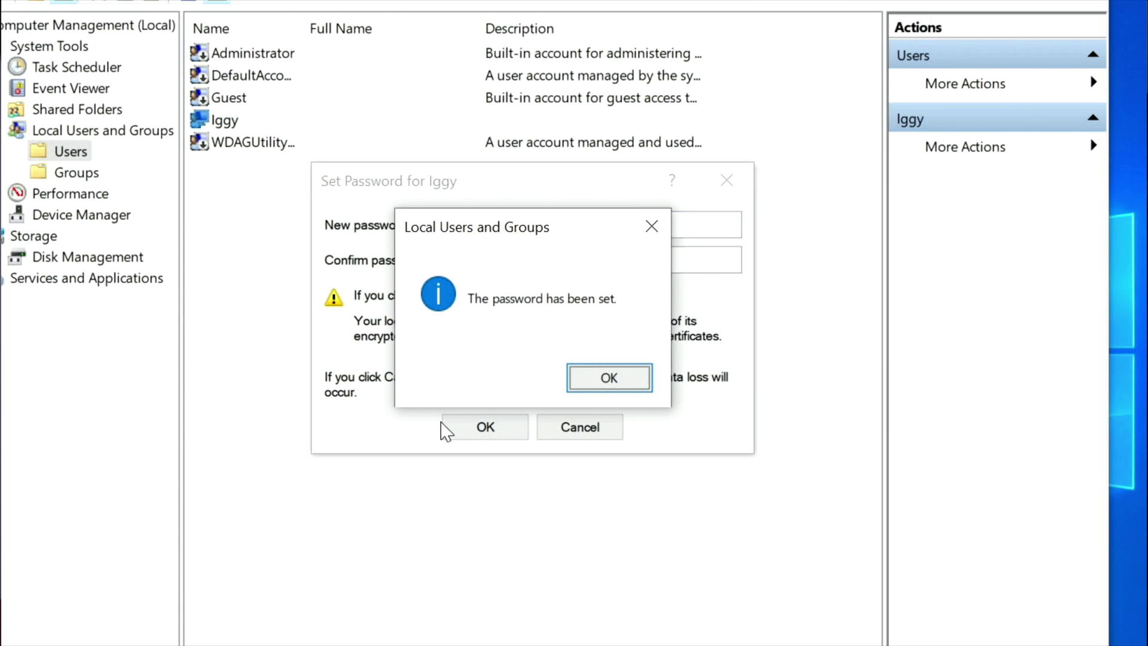
left_click(605, 381)
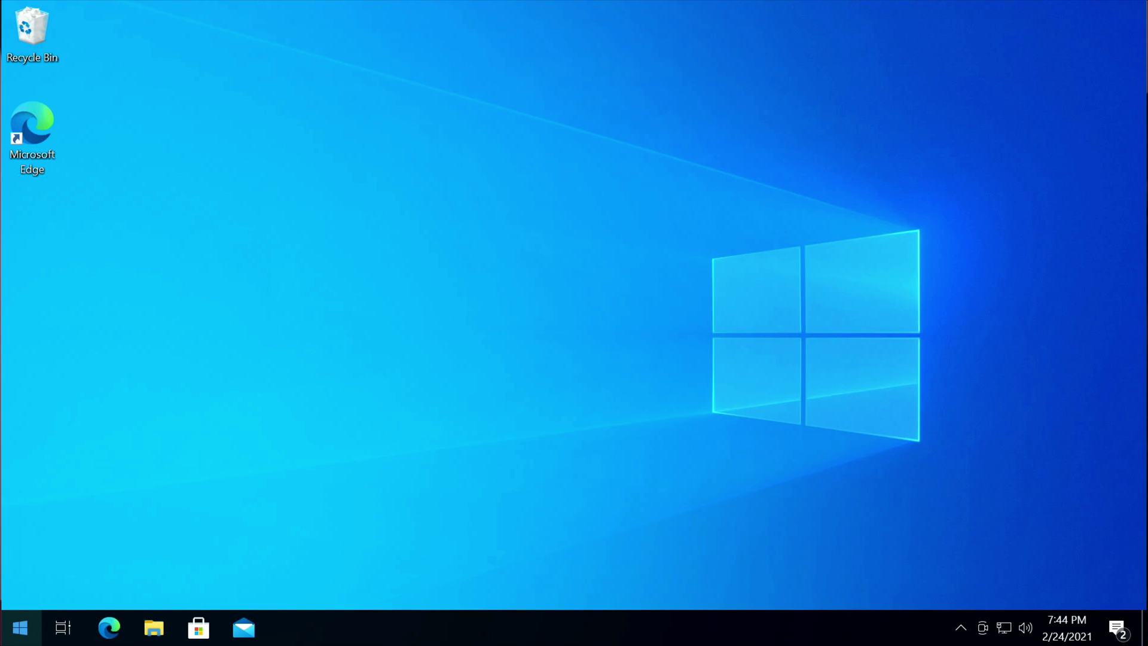
- Restart into recovery and go to Troubleshoot > Advanced options > Startup Settings
right_click(20, 628)
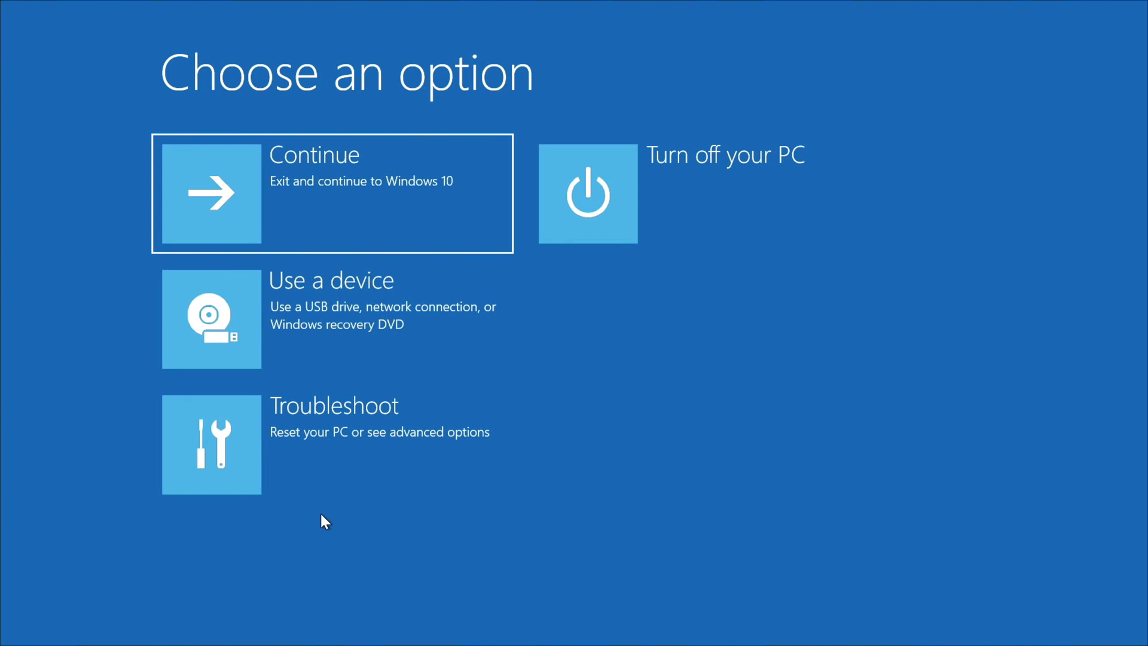
left_click(282, 466)
left_click(289, 325)
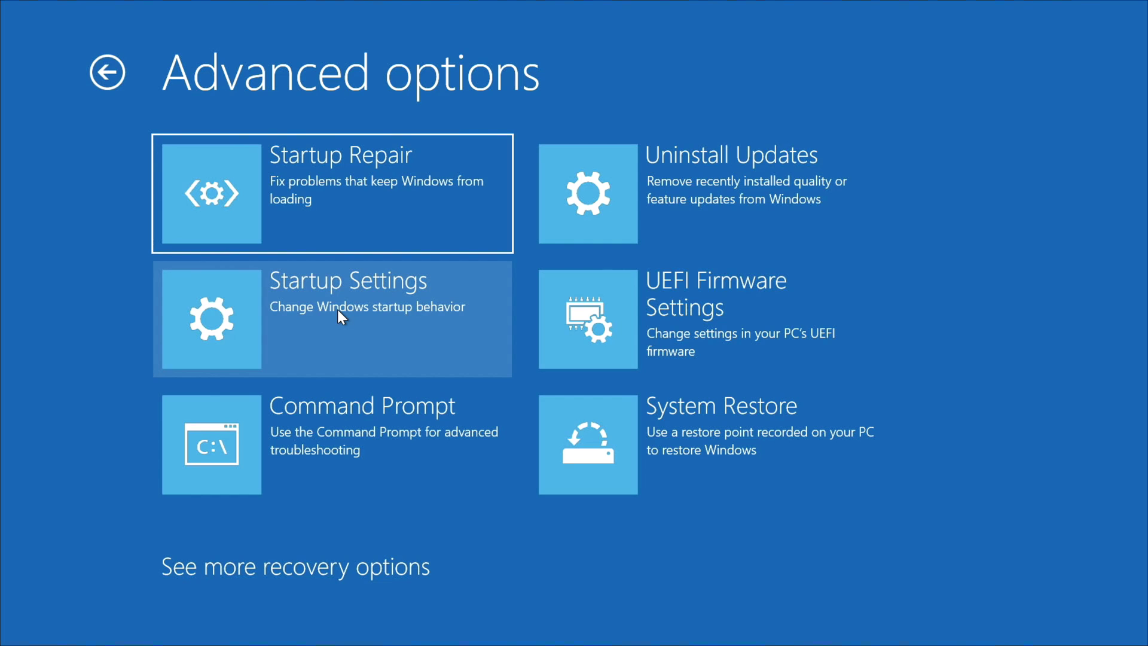
left_click(340, 317)
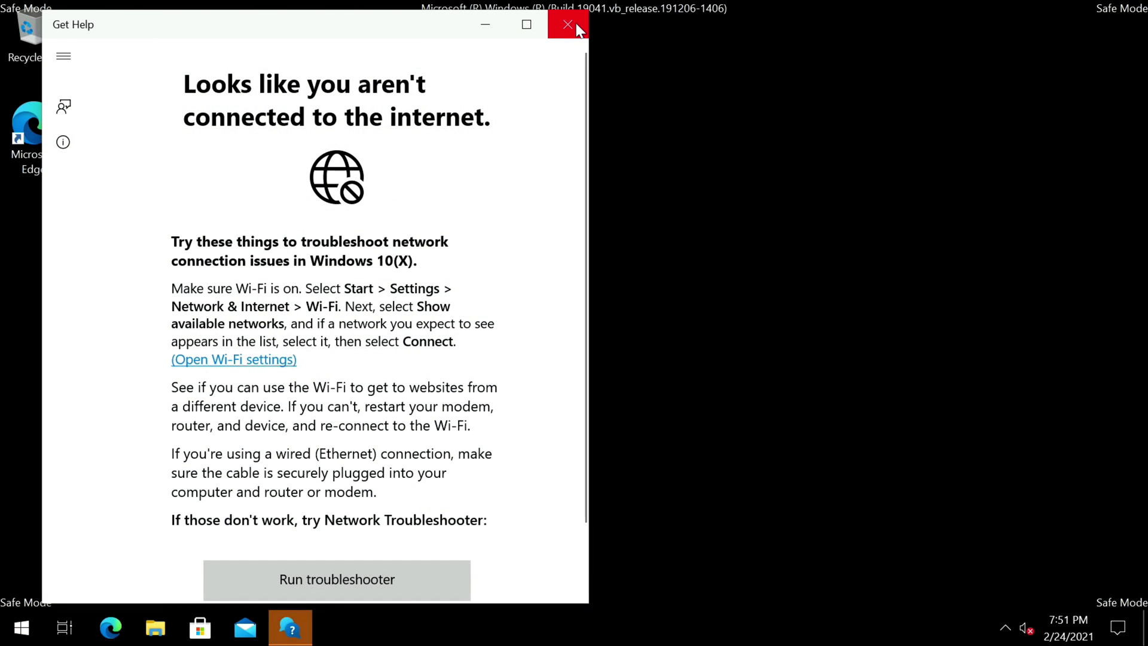
- Close Get Help and run Display Driver Uninstaller from C:\DDU\DDU v18.0.3.6
left_click(568, 25)
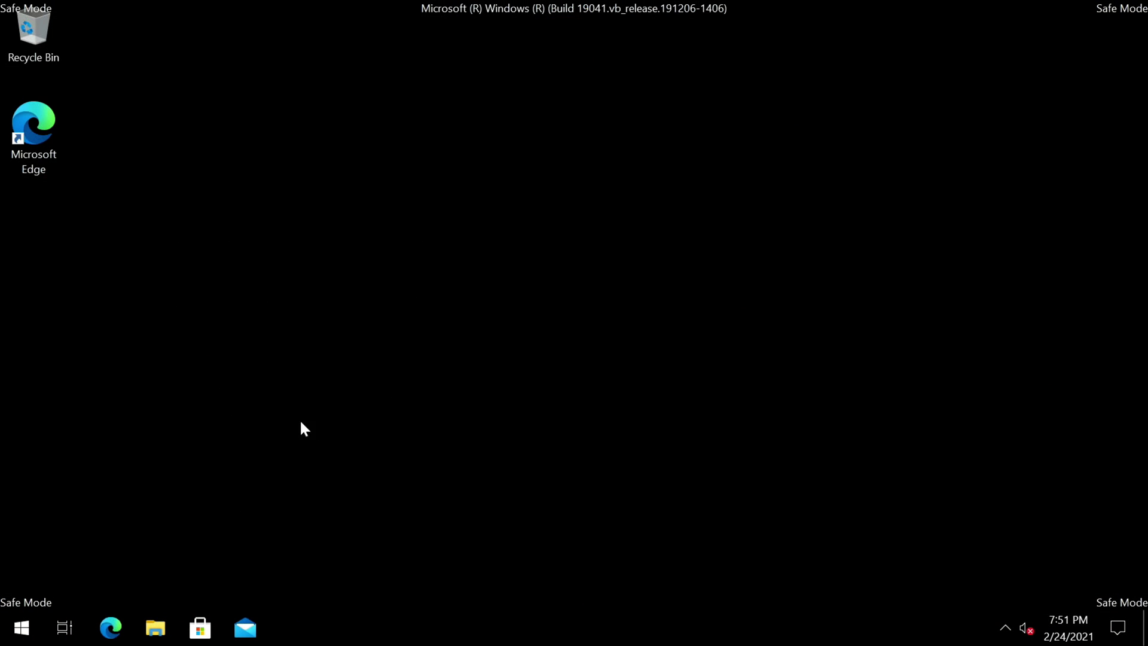
left_click(156, 631)
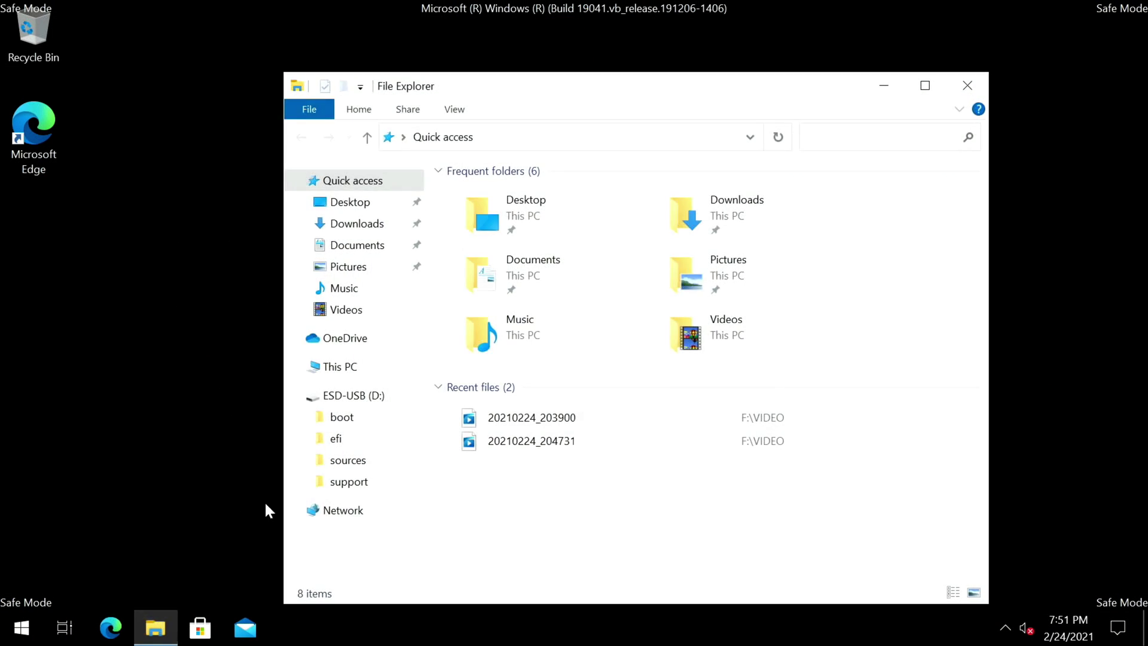
left_click(381, 371)
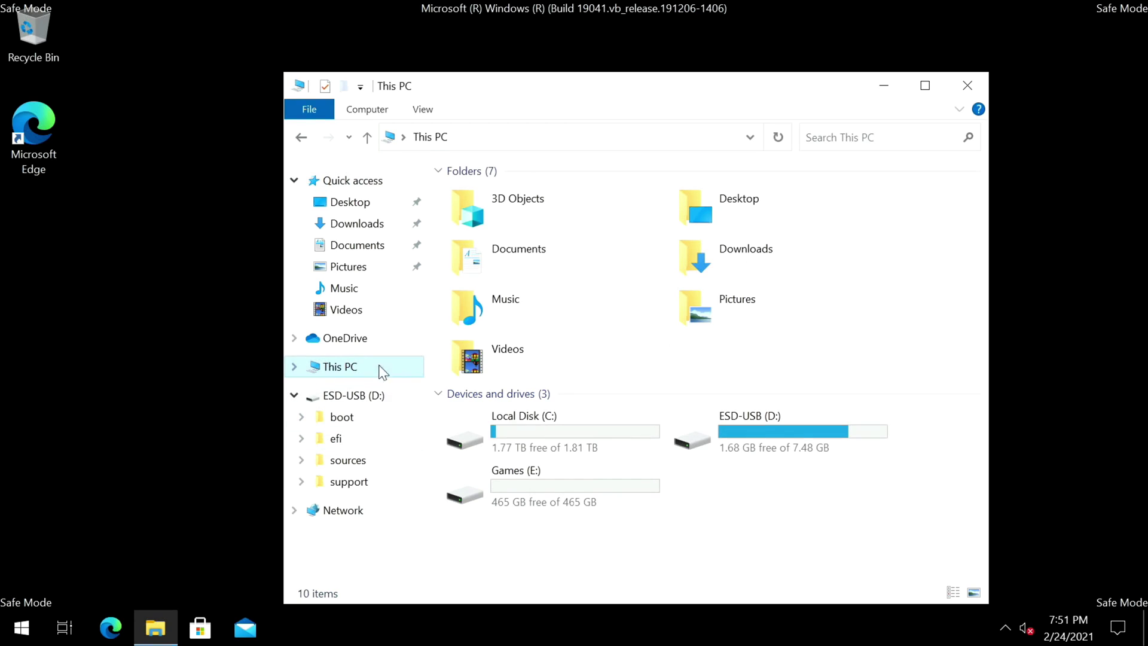
double_click(505, 443)
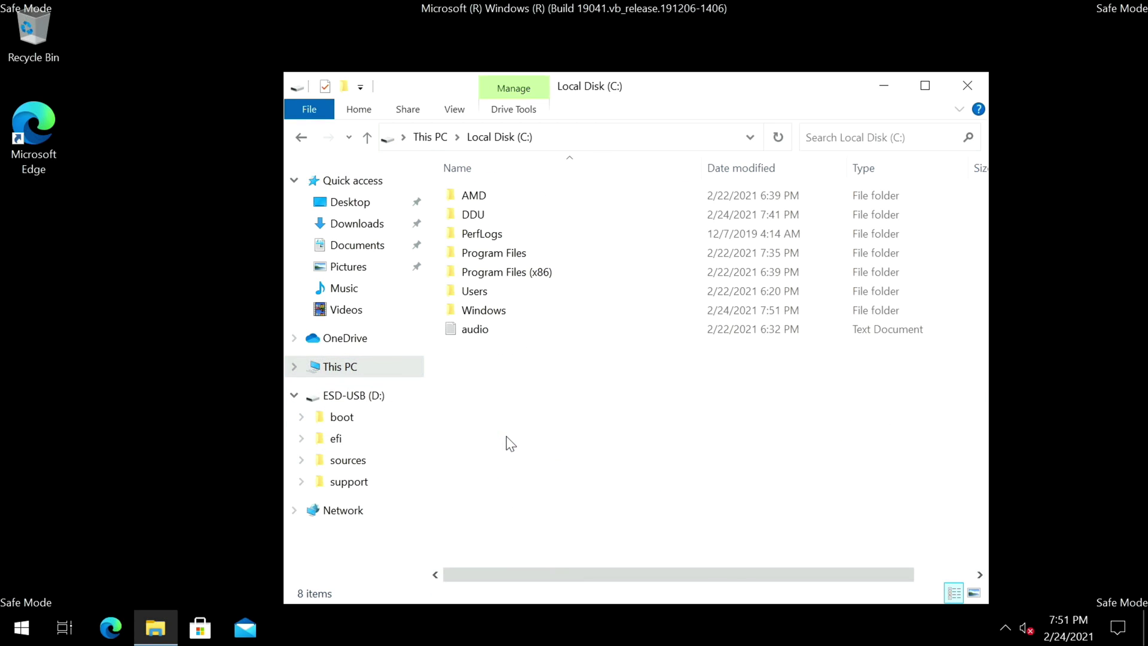
double_click(475, 216)
double_click(484, 202)
left_click(484, 216)
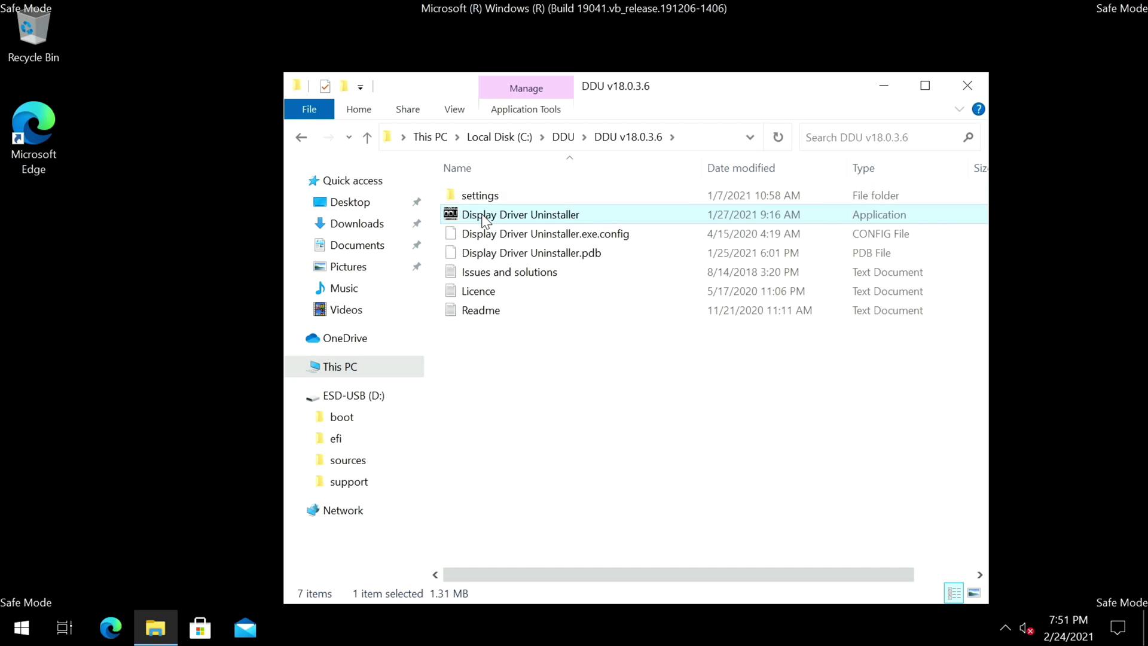
double_click(484, 216)
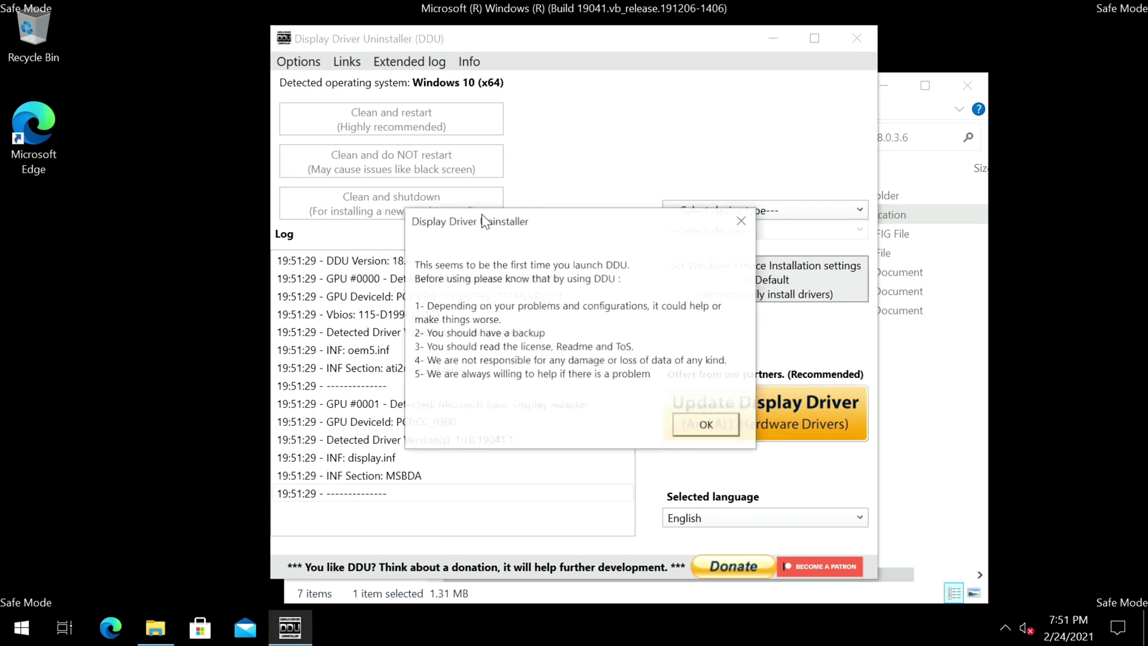
- Dismiss the first-launch notice and enable 'Prevent downloads of drivers from Windows update'
left_click(697, 426)
mouse_move(404, 4)
left_mouse_down()
mouse_move(416, 63)
mouse_move(421, 21)
left_mouse_up()
scroll(479, 197, "down", 3)
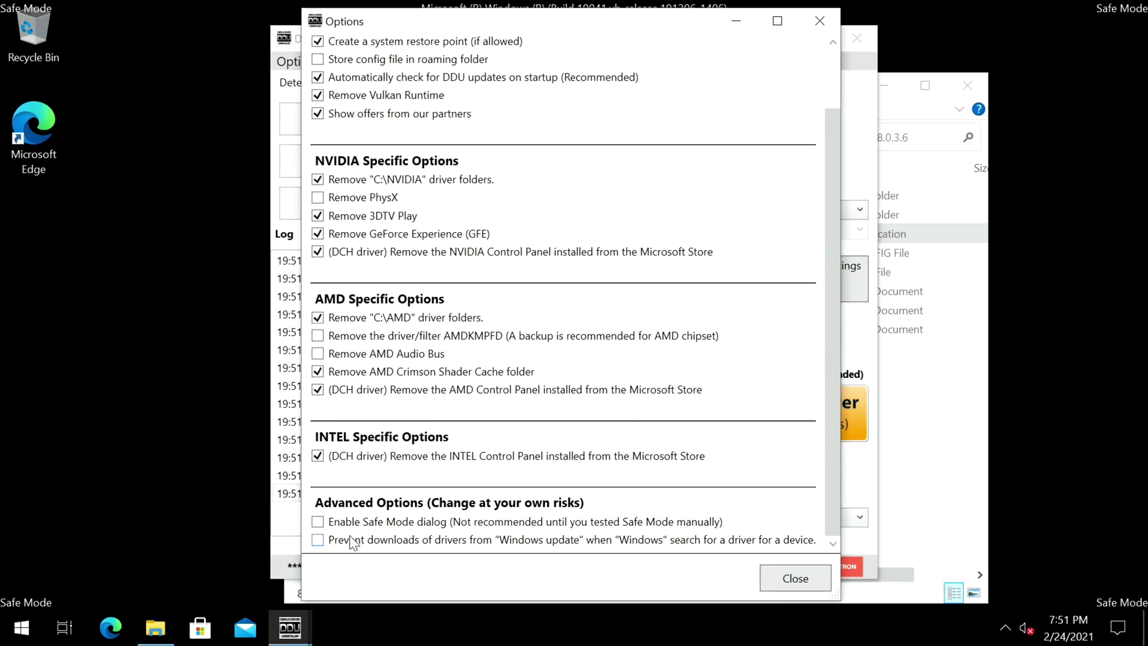
left_click(318, 540)
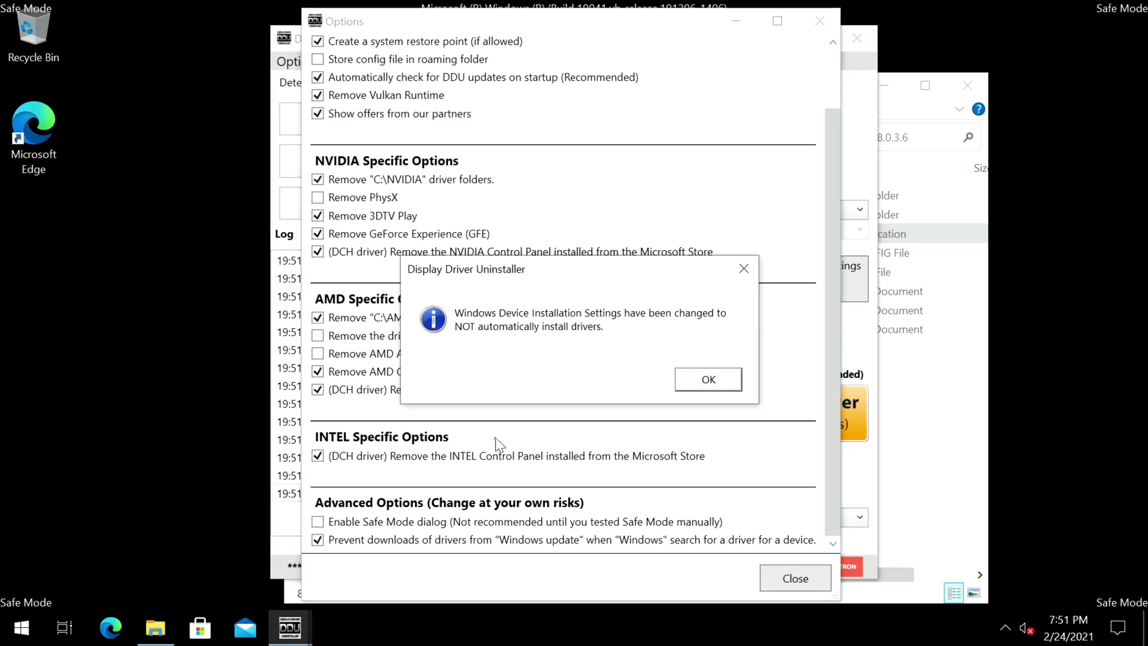
left_click(701, 382)
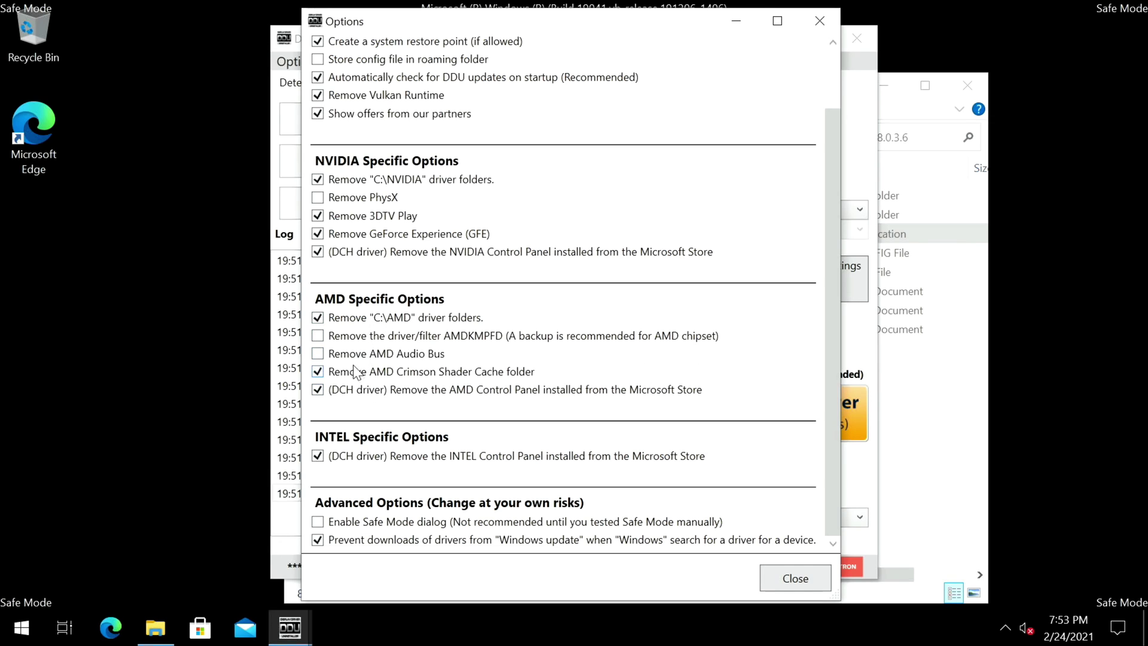
- Keep the C:\AMD folders, AMD Crimson Shader Cache and AMD Control Panel, then close Options
left_click(320, 320)
left_click(324, 373)
left_click(319, 387)
left_click(786, 575)
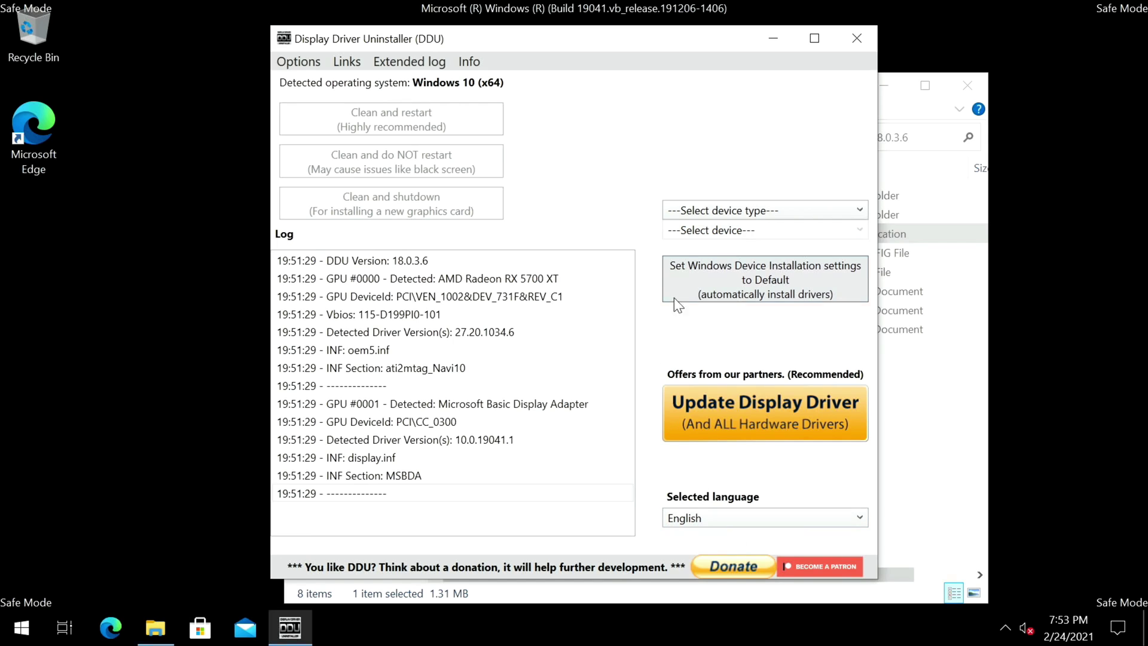
- Clean-uninstall the AMD GPU driver without restarting, declining to exit afterward
left_click(729, 210)
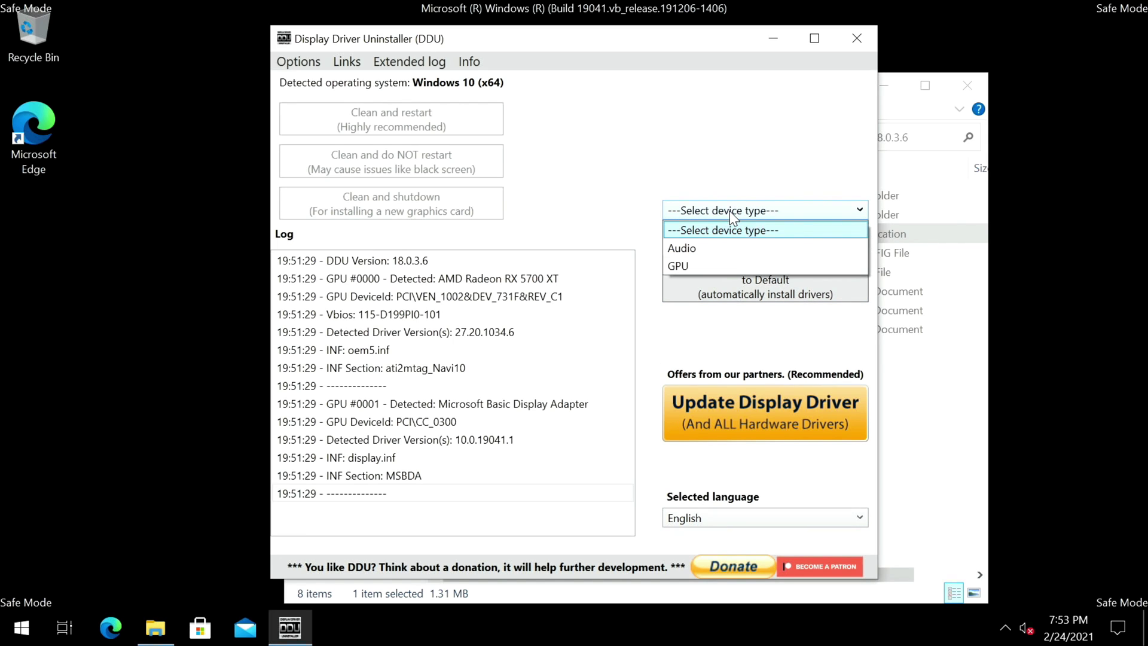
left_click(692, 262)
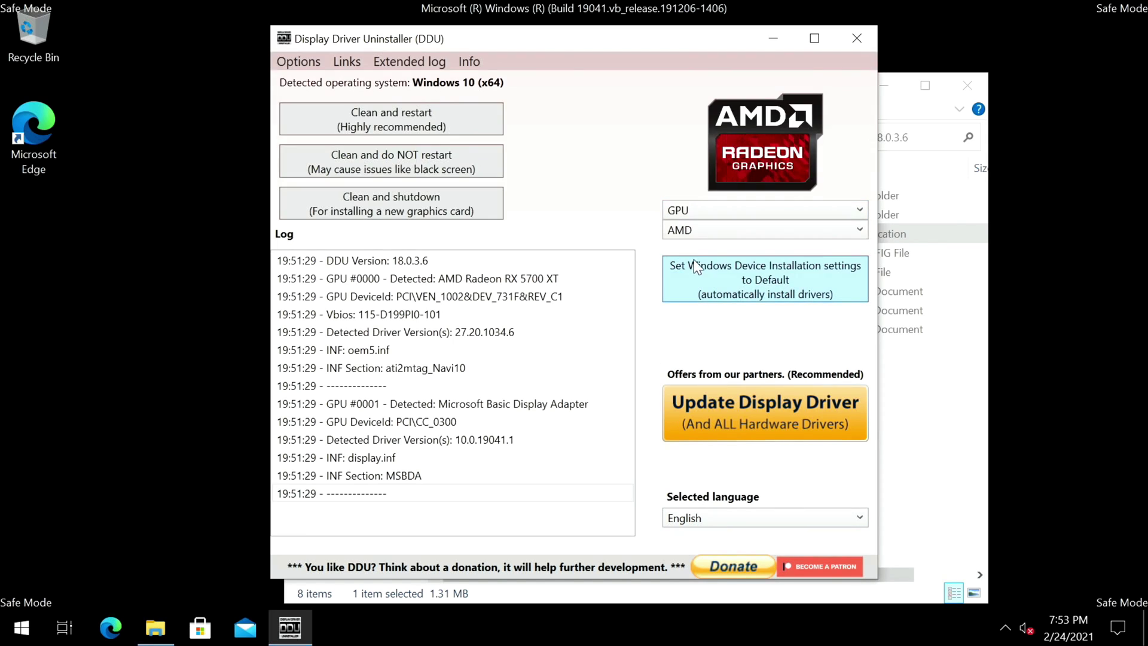
left_click(733, 228)
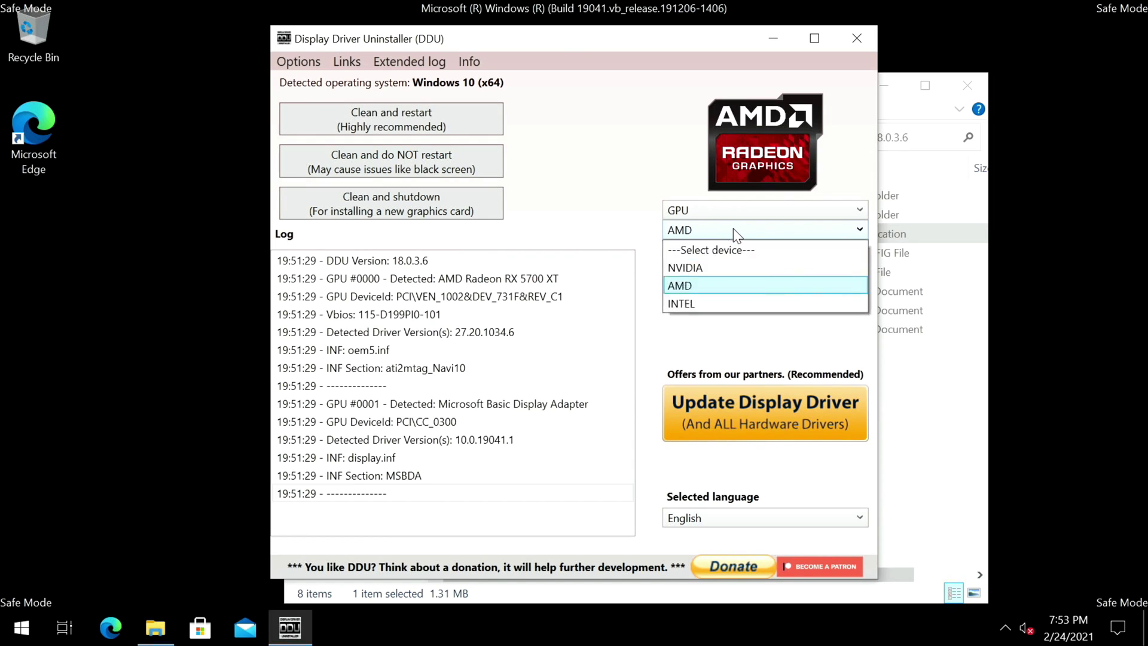
left_click(715, 284)
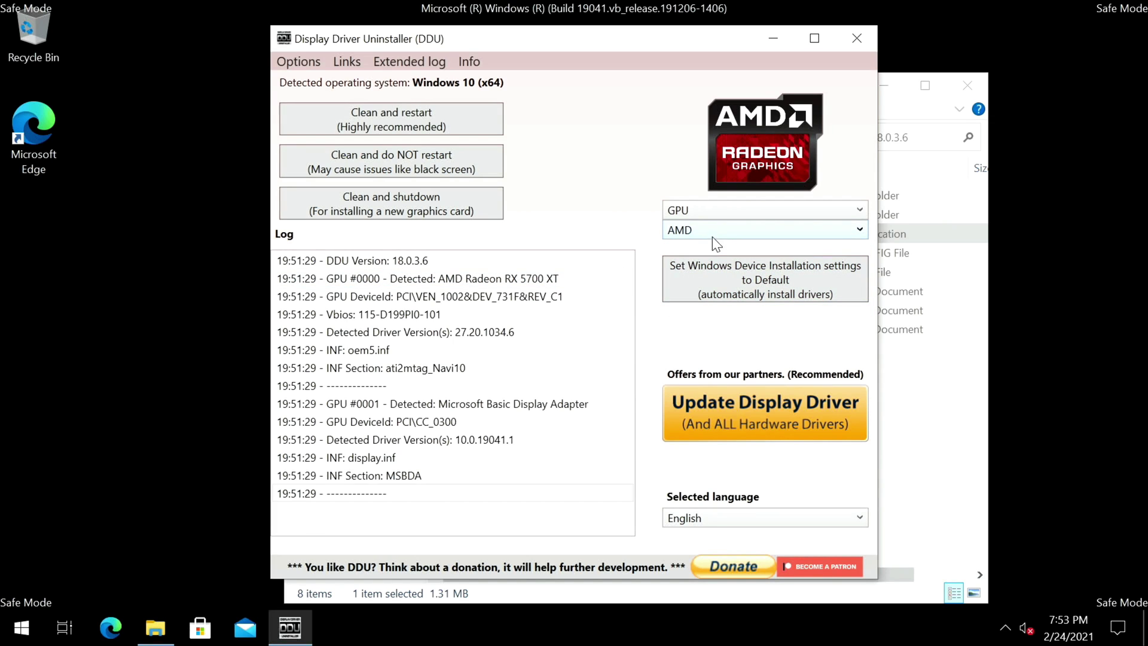
left_click(430, 164)
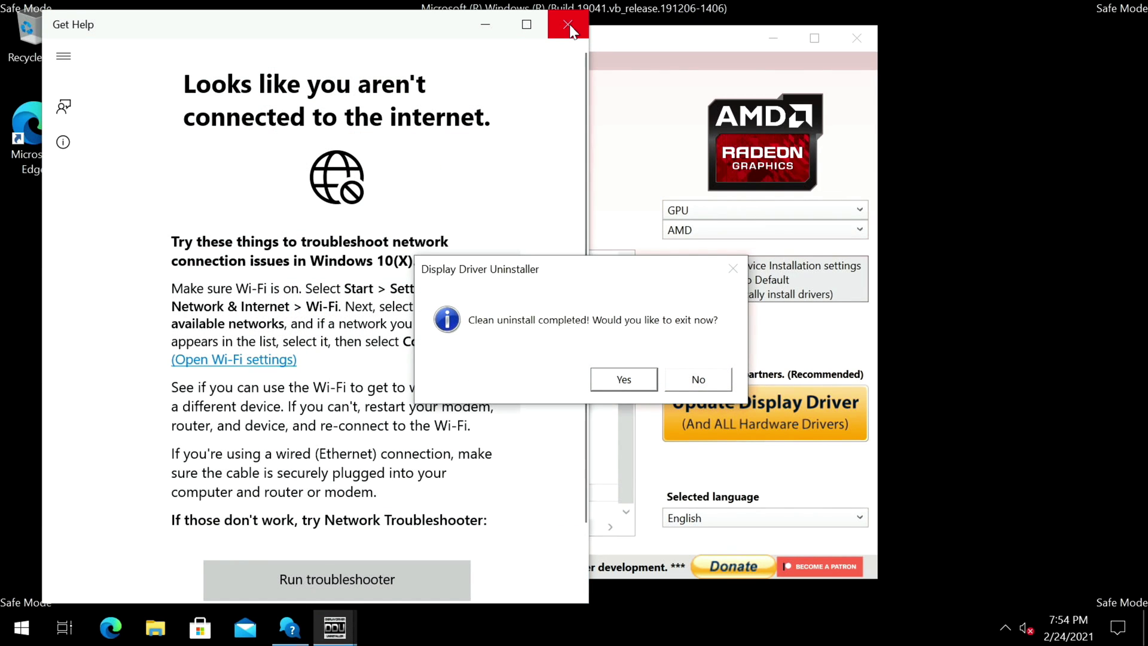
left_click(568, 25)
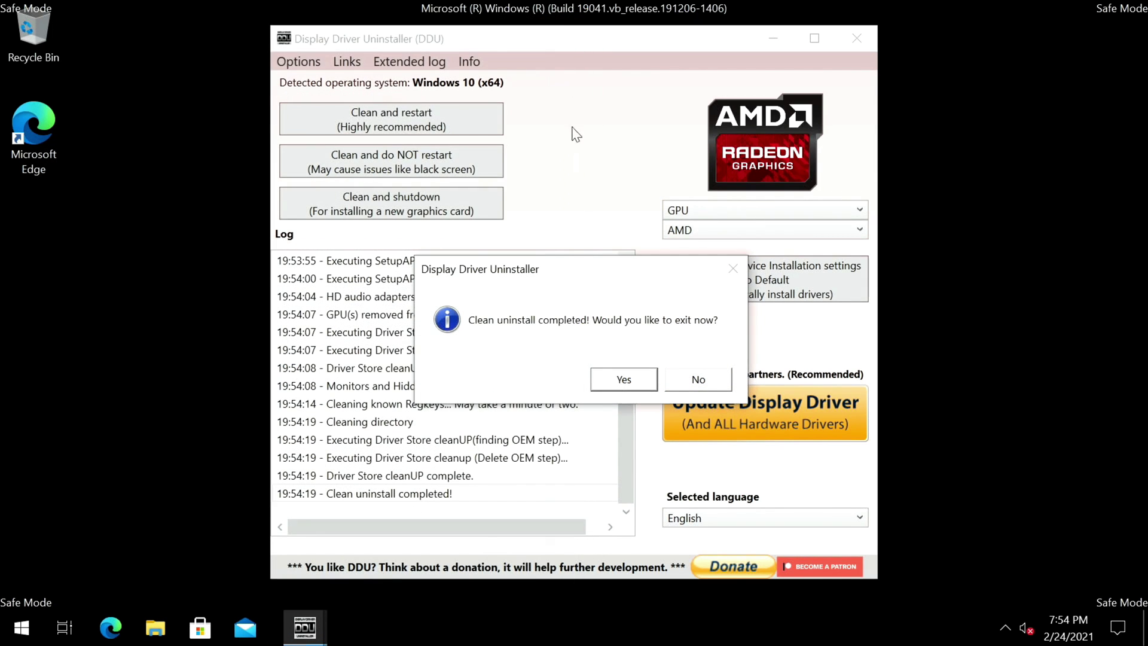
left_click(701, 378)
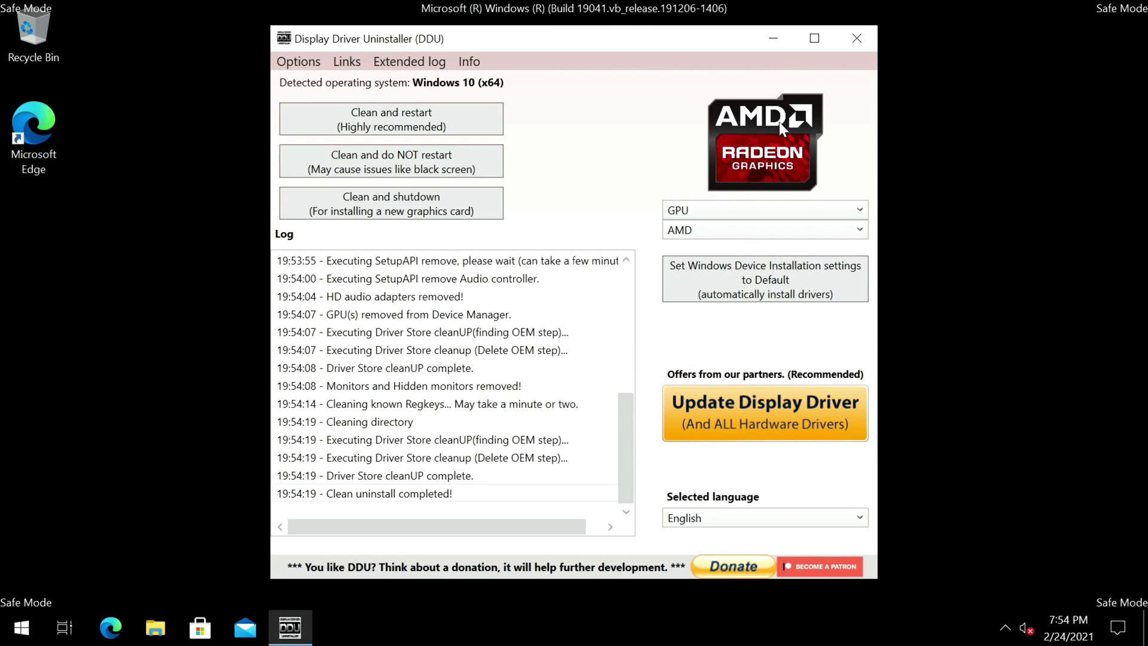
- Close Display Driver Uninstaller and shut down Windows 10 via the Start right-click menu
left_click(855, 38)
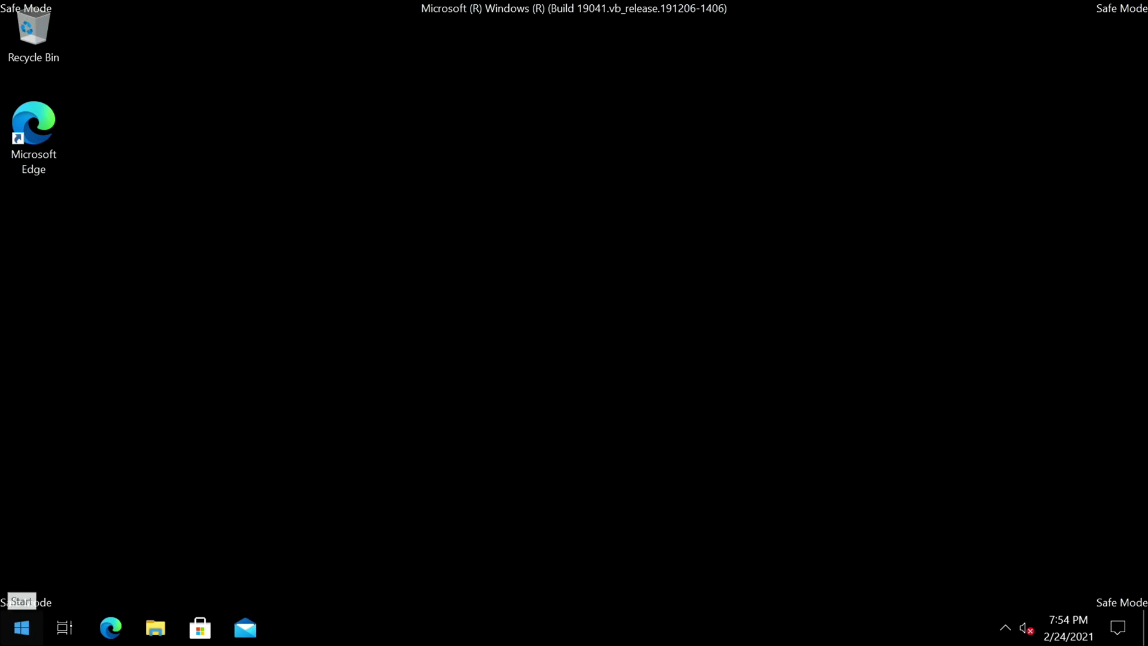
right_click(15, 637)
mouse_move(84, 594)
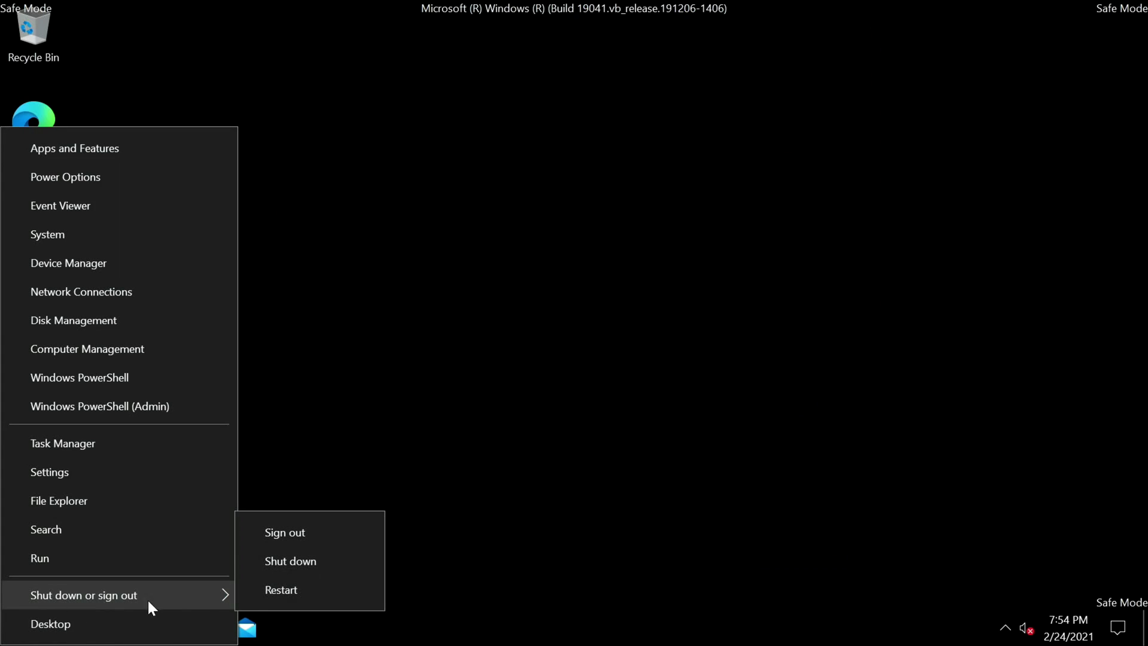
left_click(297, 560)
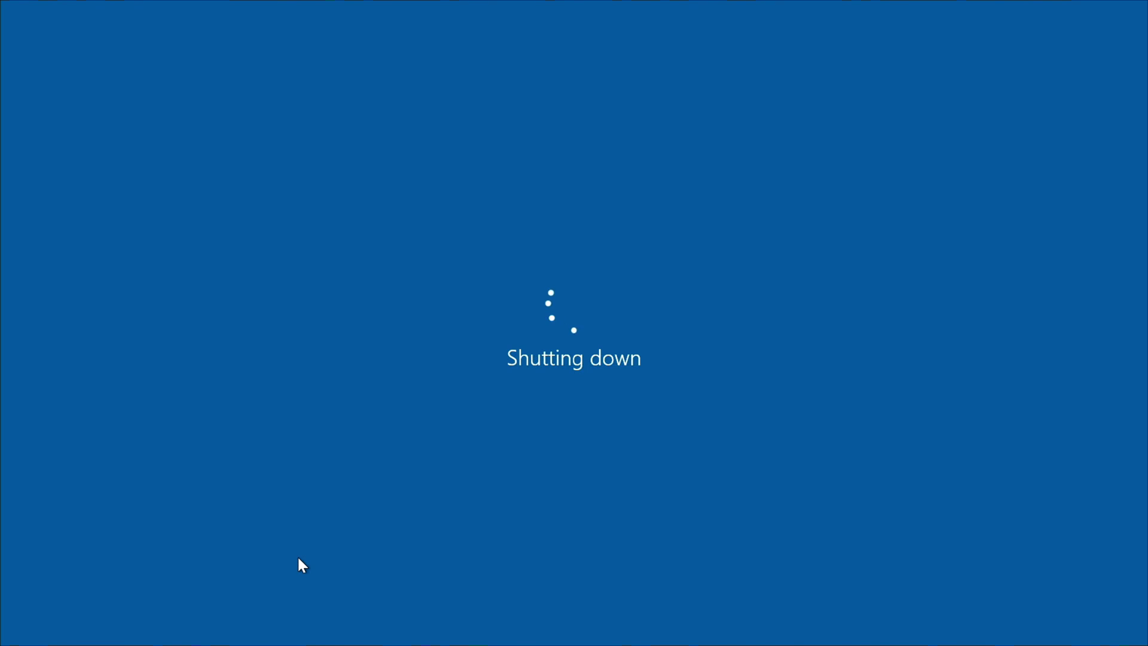
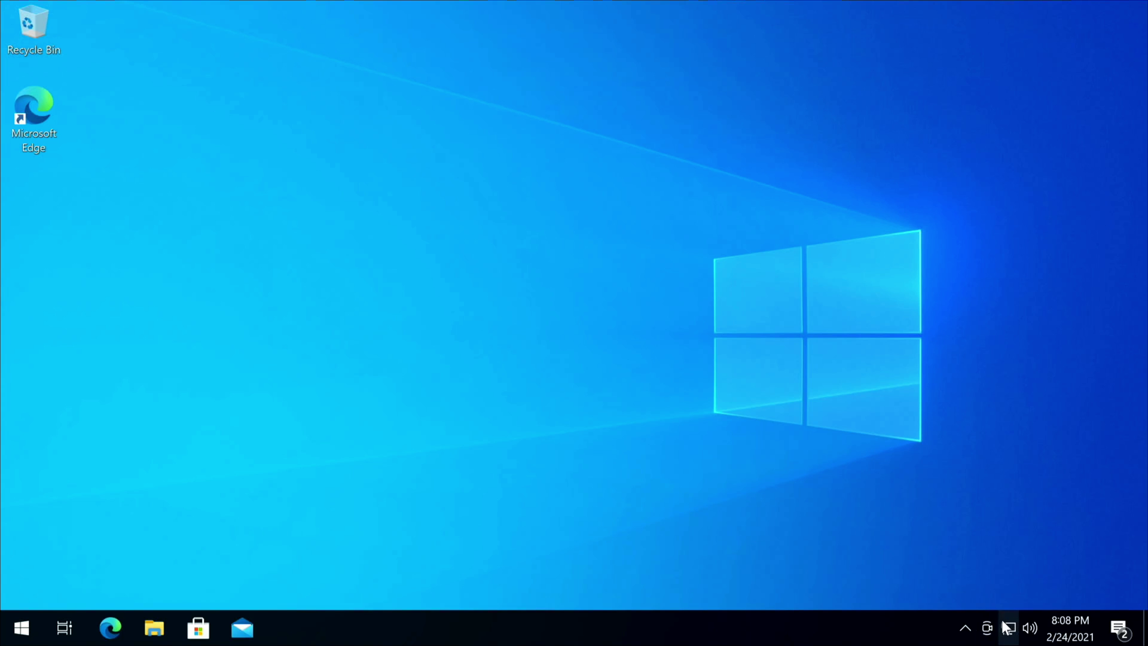
- Launch the NVIDIA 461.64 driver package from Downloads and extract it to the default folder
left_click(155, 627)
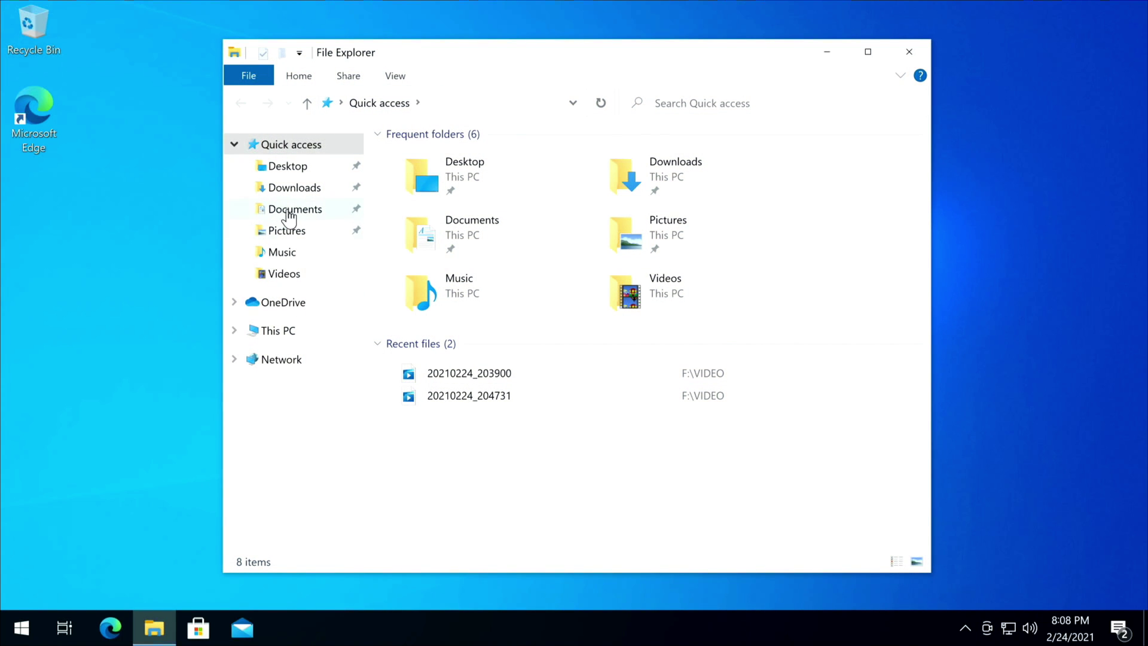
left_click(296, 190)
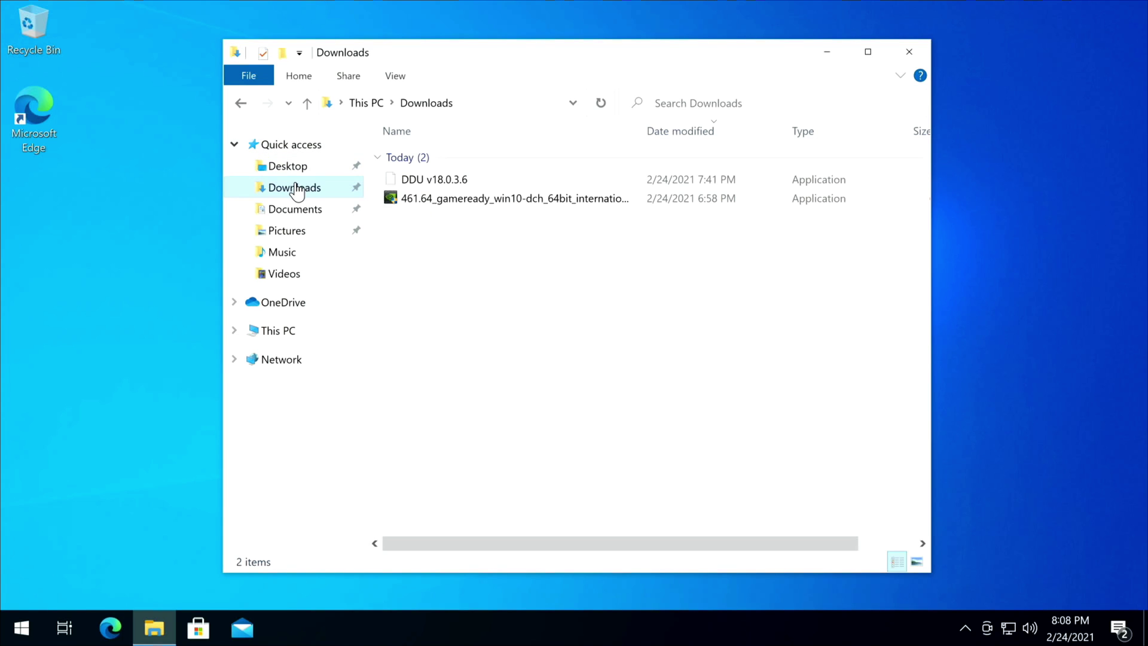
double_click(443, 195)
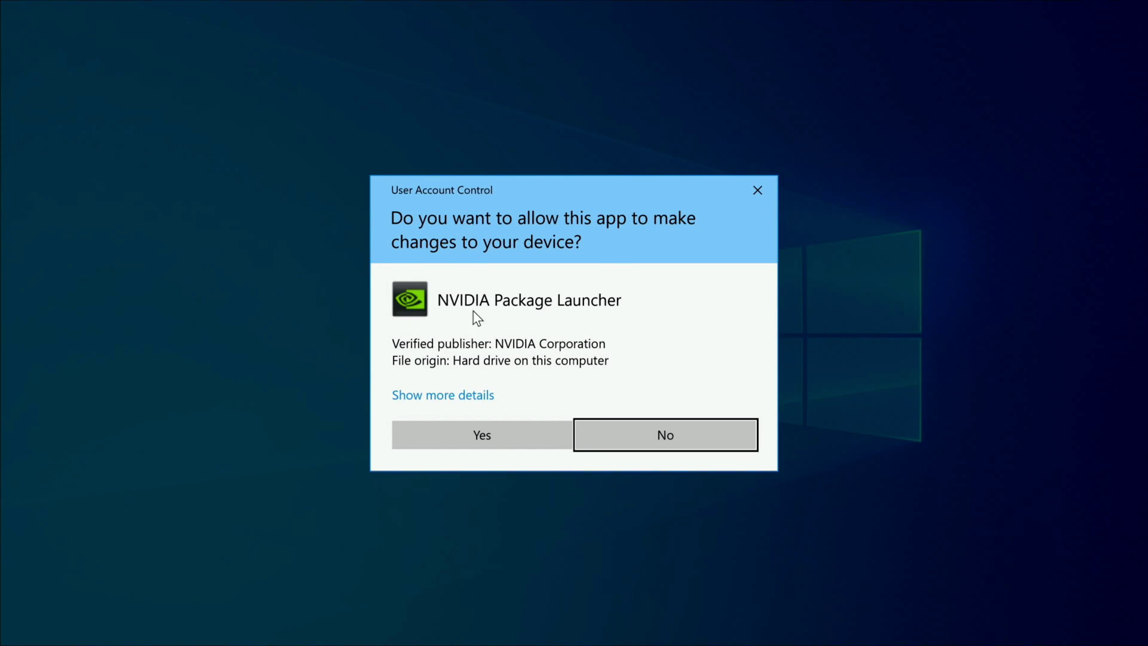
left_click(471, 438)
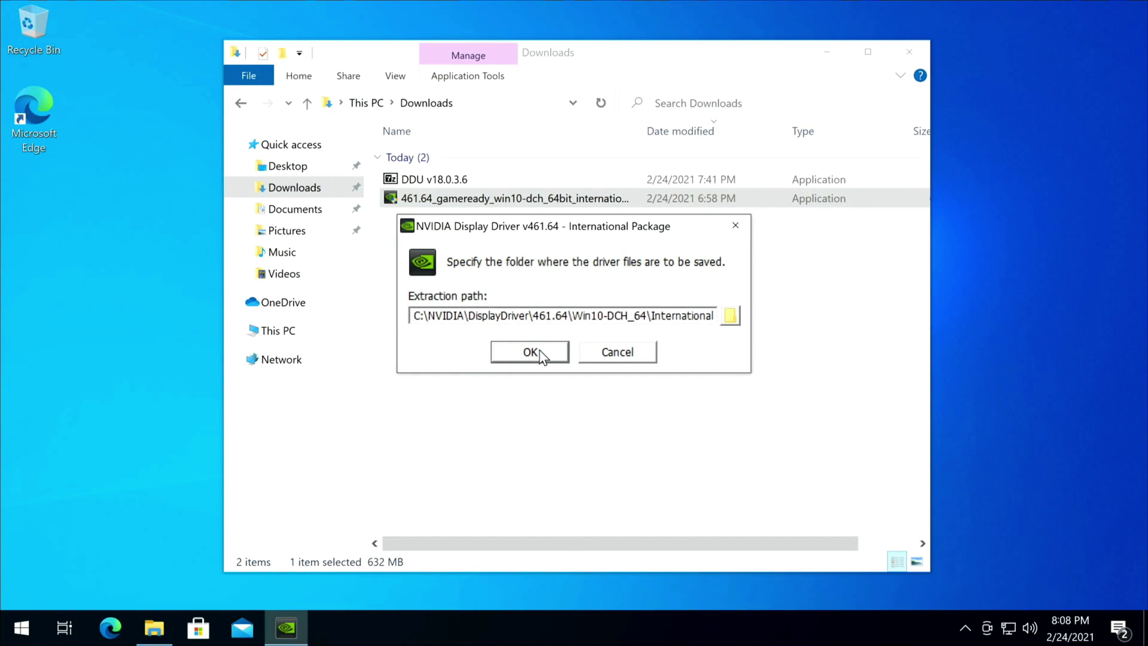
left_click(542, 356)
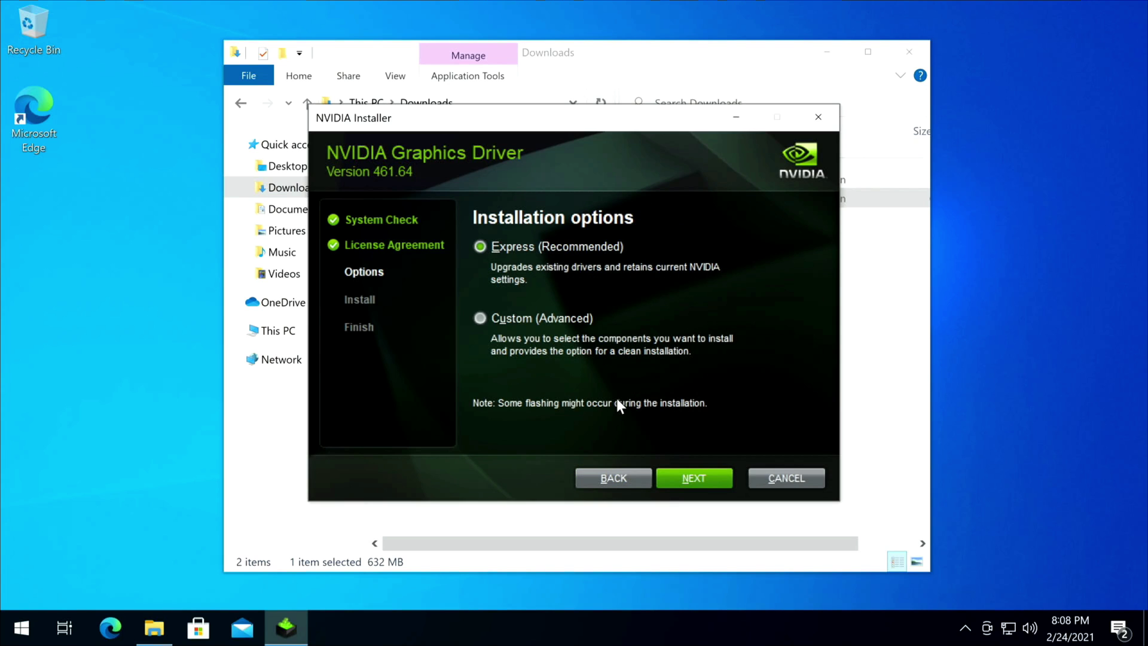
- Install the 461.64 driver as a Custom (Advanced) clean installation
left_click(688, 480)
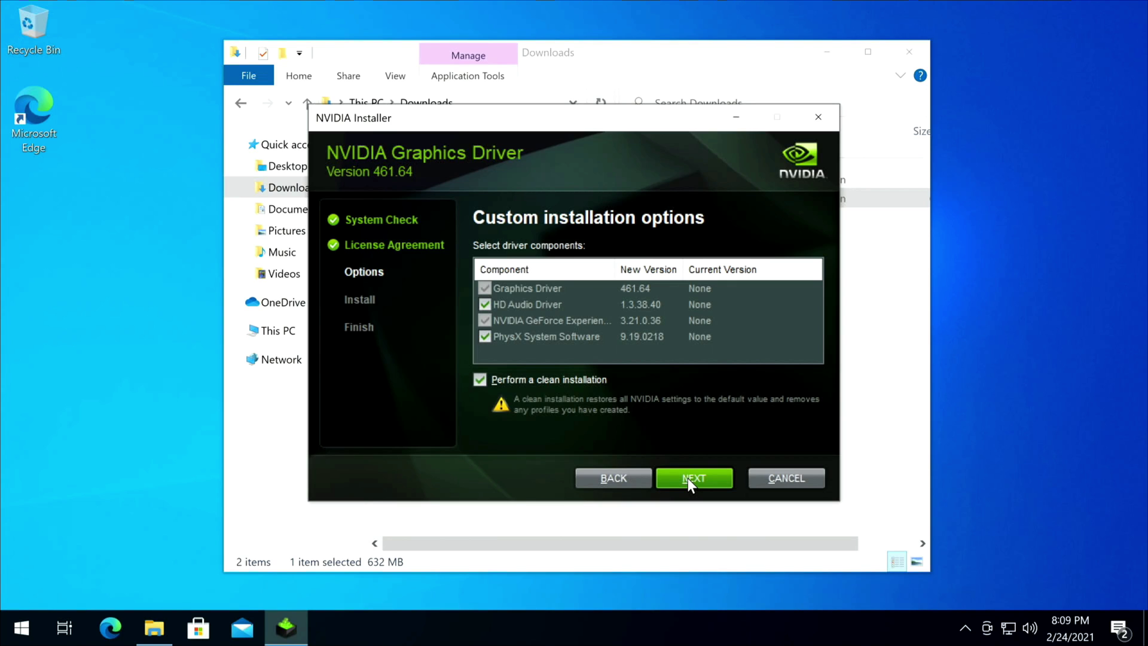
left_click(688, 479)
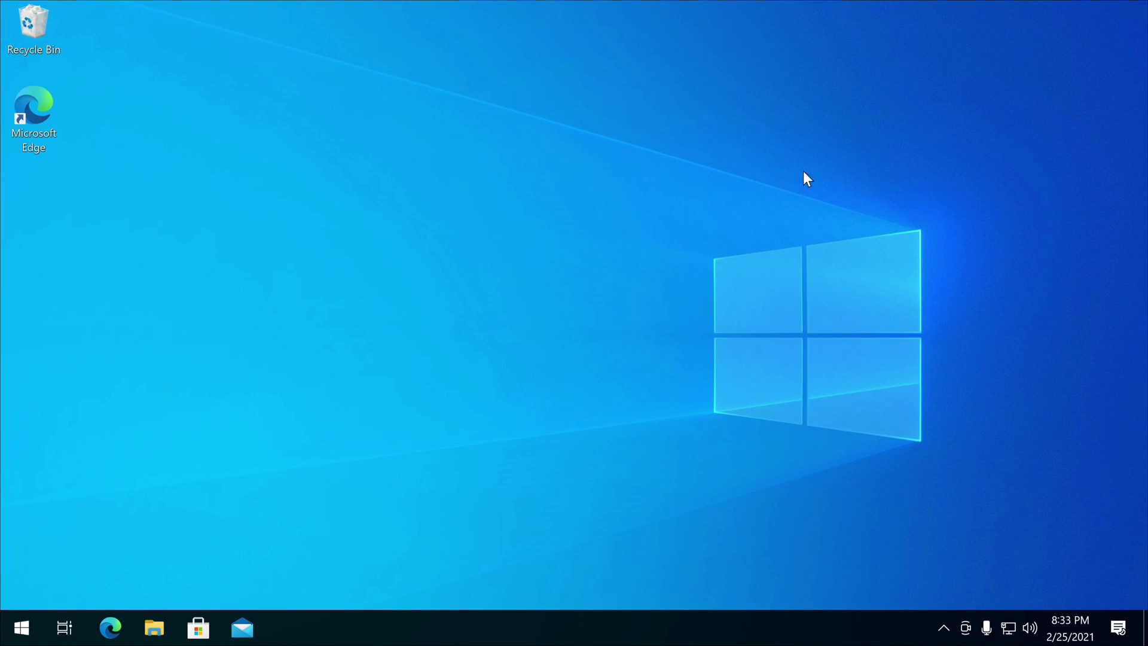
- Launch NVIDIA Control Panel from the desktop menu and accept the licence agreement
right_click(506, 266)
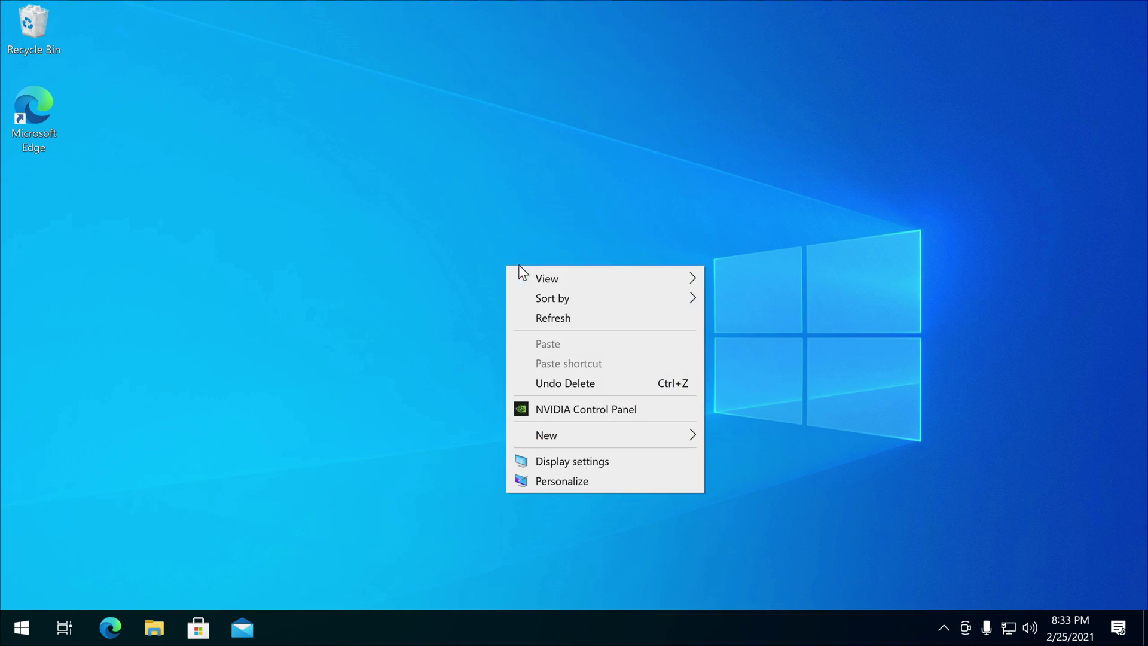
left_click(576, 409)
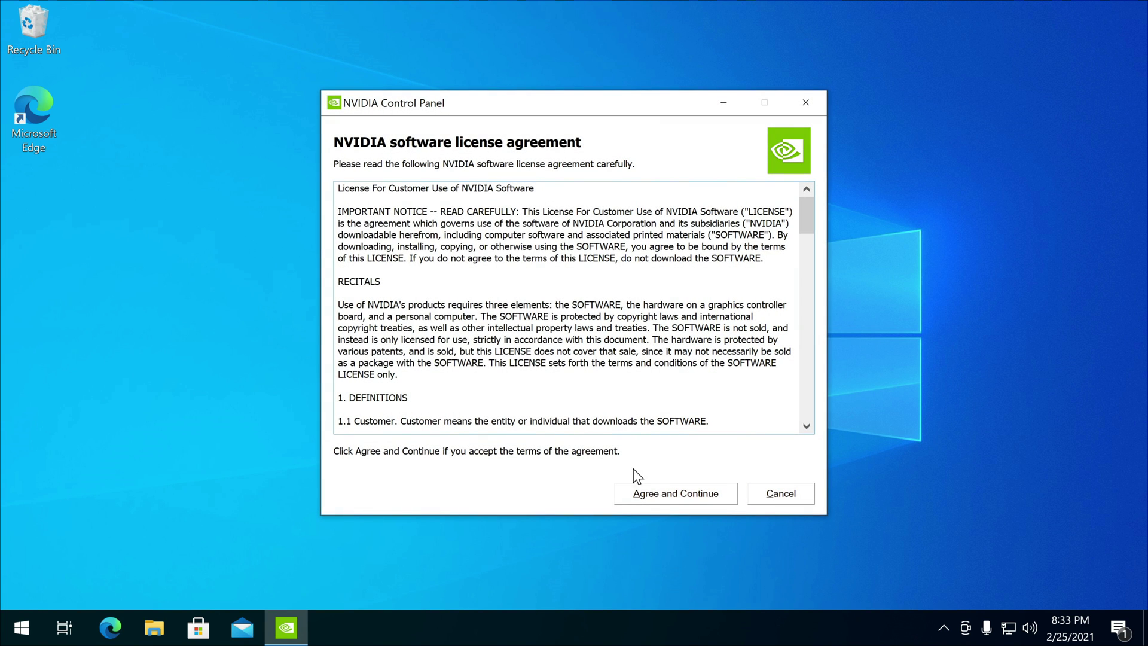
left_click(668, 495)
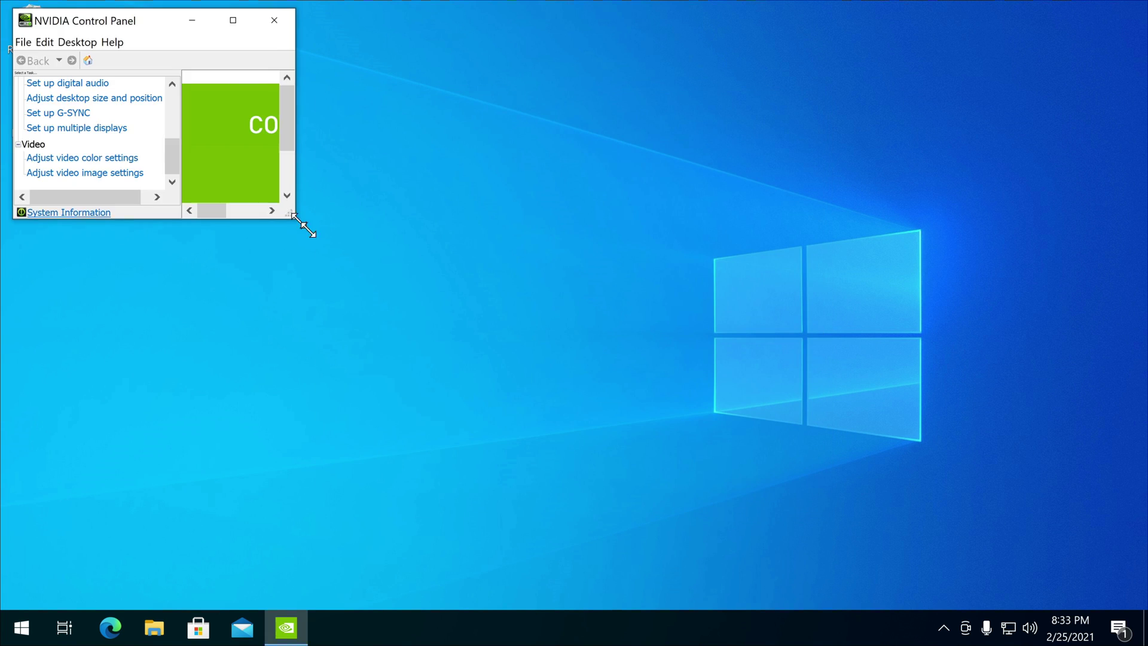
- Enable G-SYNC for windowed and full screen mode and apply it
left_click_drag(668, 398, 739, 444)
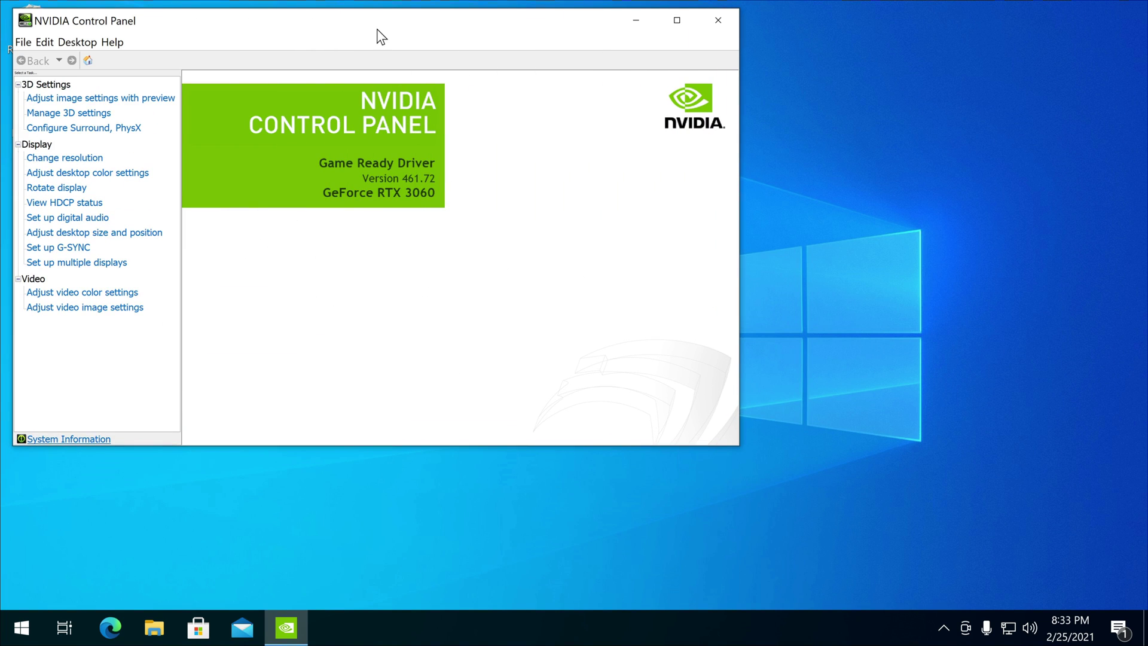
left_click_drag(376, 28, 625, 44)
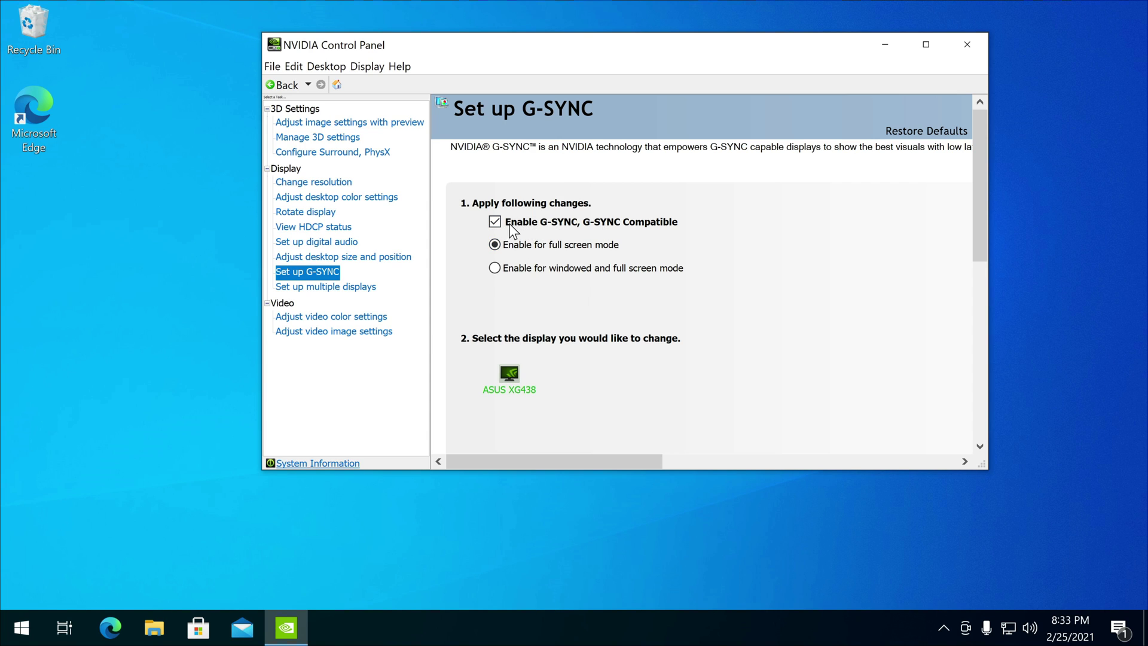
left_click(501, 270)
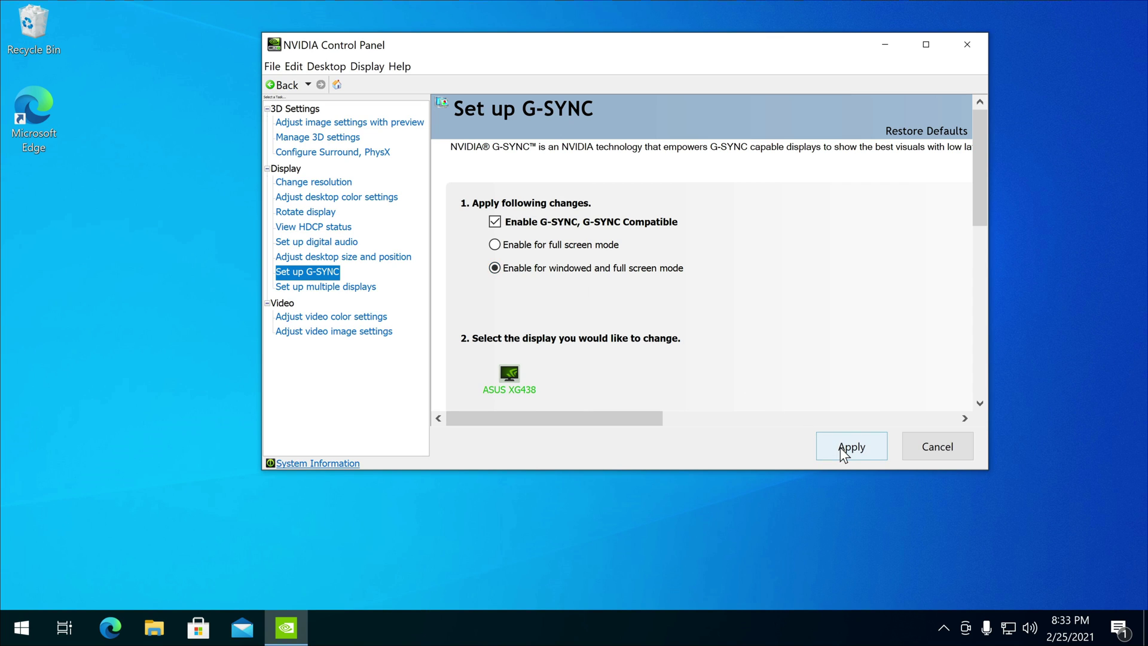
left_click(840, 447)
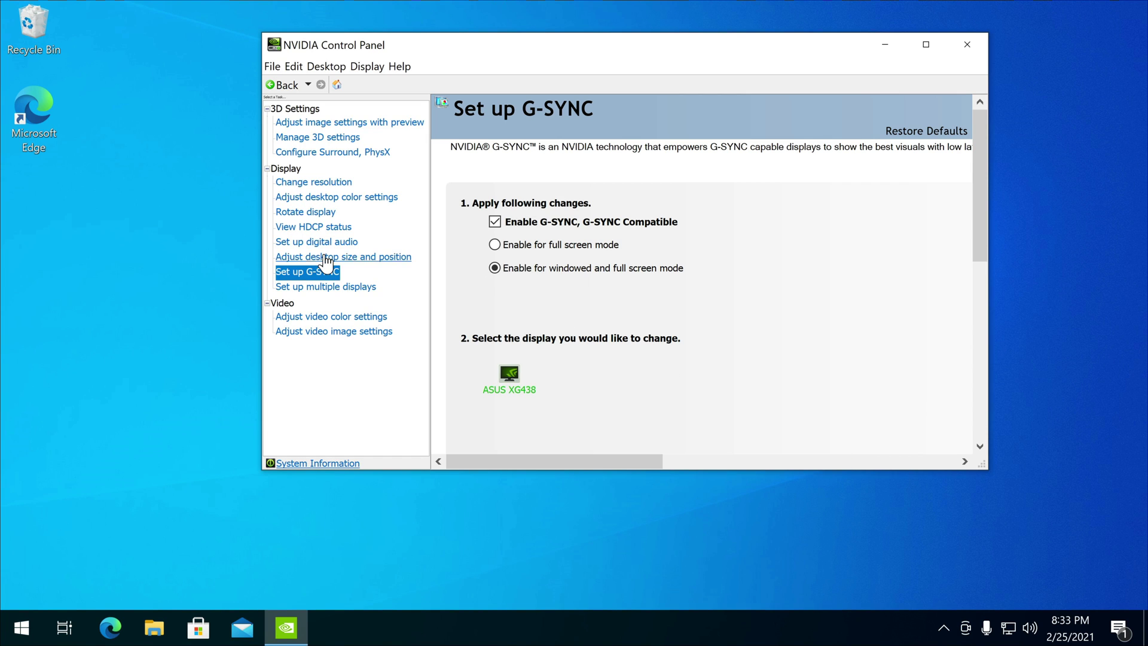
- Show Adjust desktop size and position for the 3840 x 2160 display, keeping 120Hz refresh rate
left_click(359, 258)
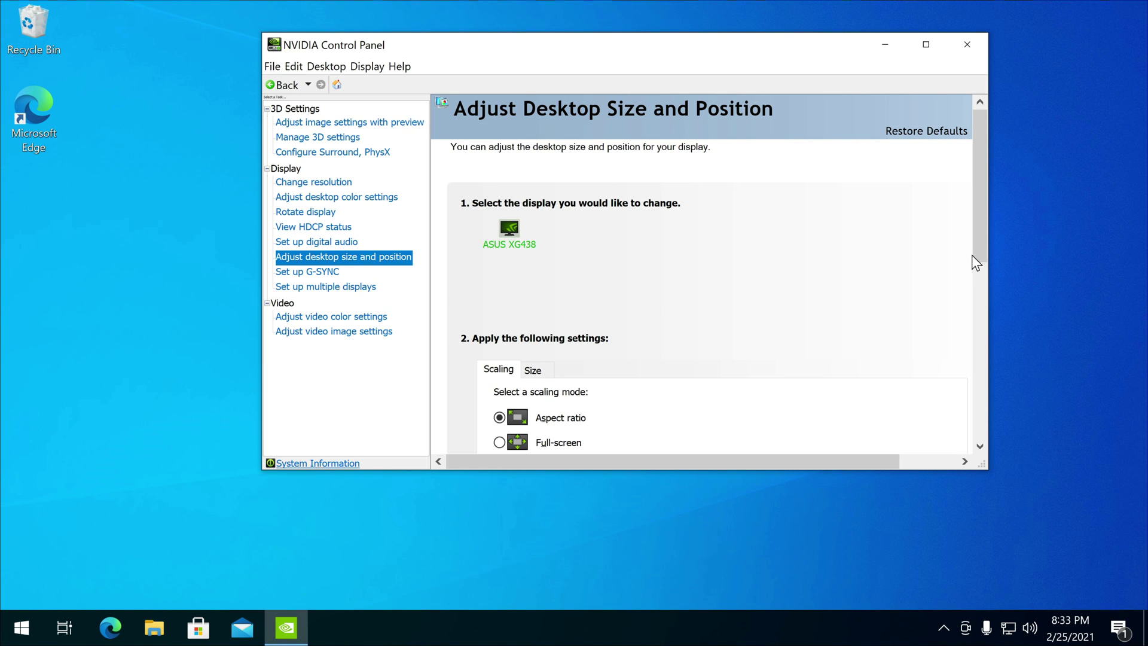
left_click_drag(985, 243, 998, 376)
left_click(551, 345)
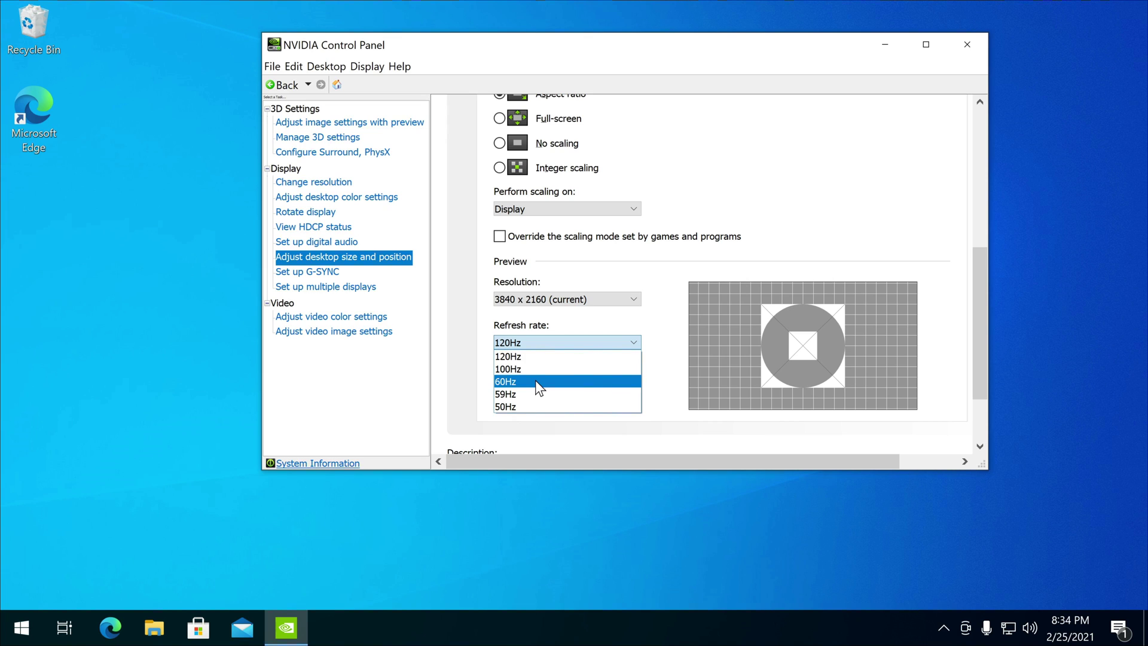
left_click(528, 341)
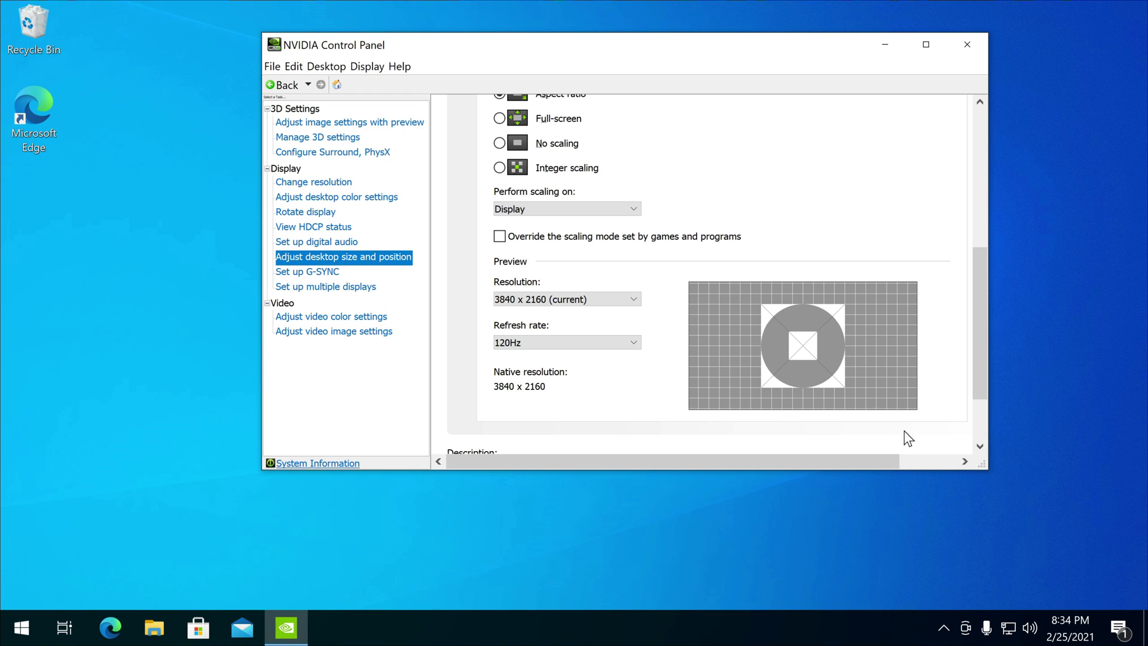
scroll(847, 437, "down", 2)
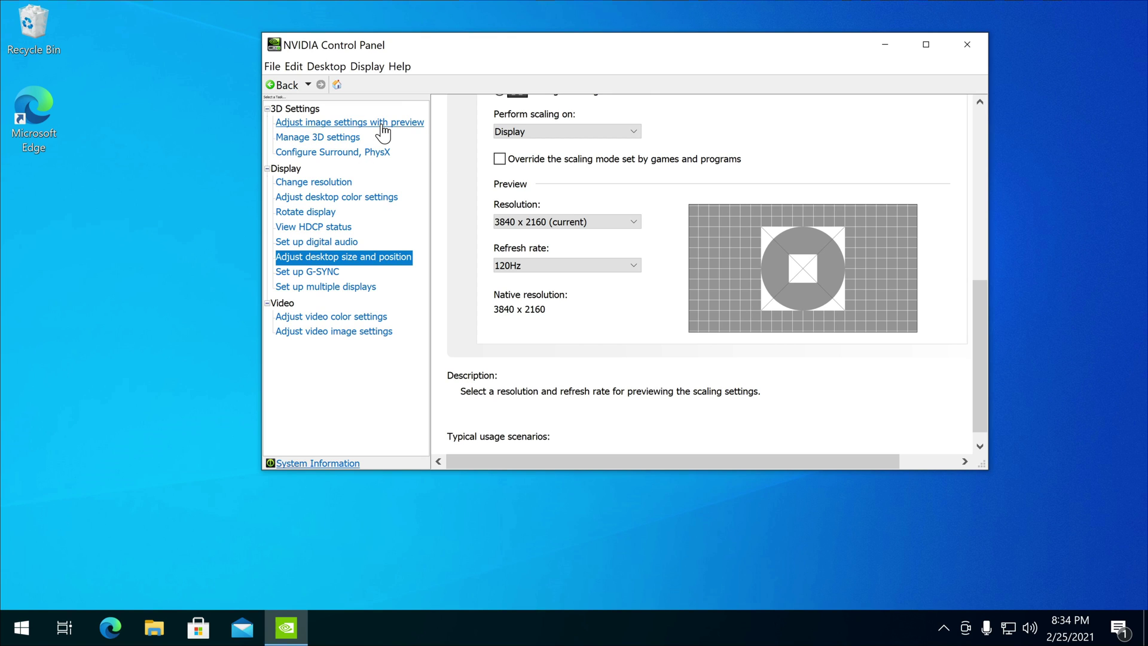
- Set the image settings preference fully to Performance, apply it, and keep the change
left_click(383, 123)
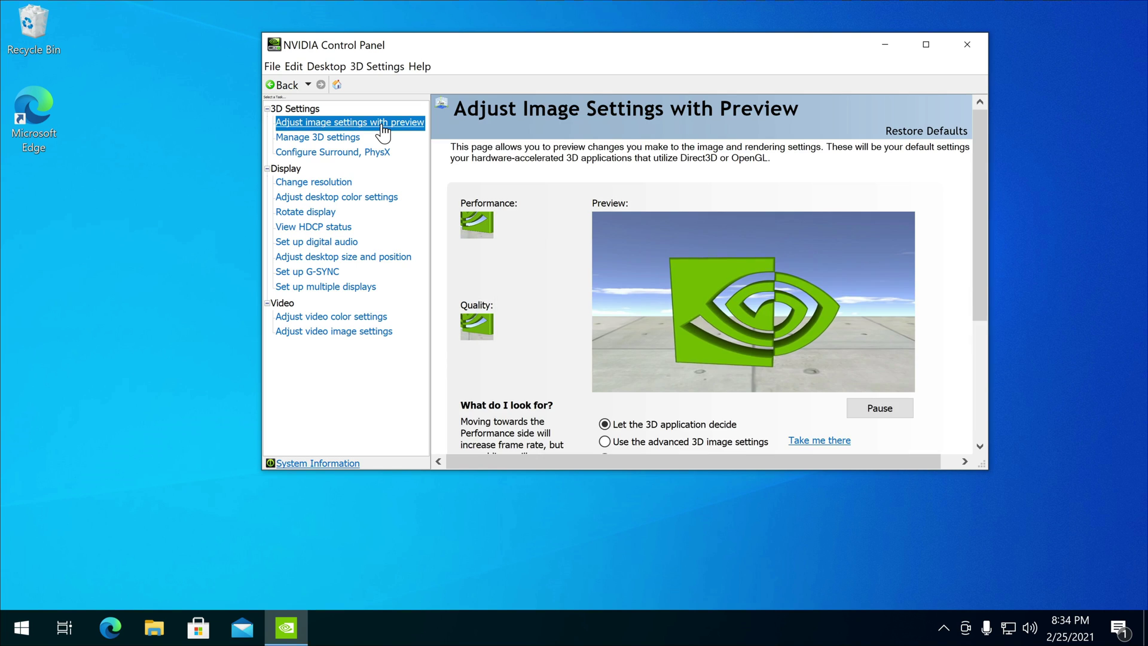
left_click_drag(984, 286, 981, 342)
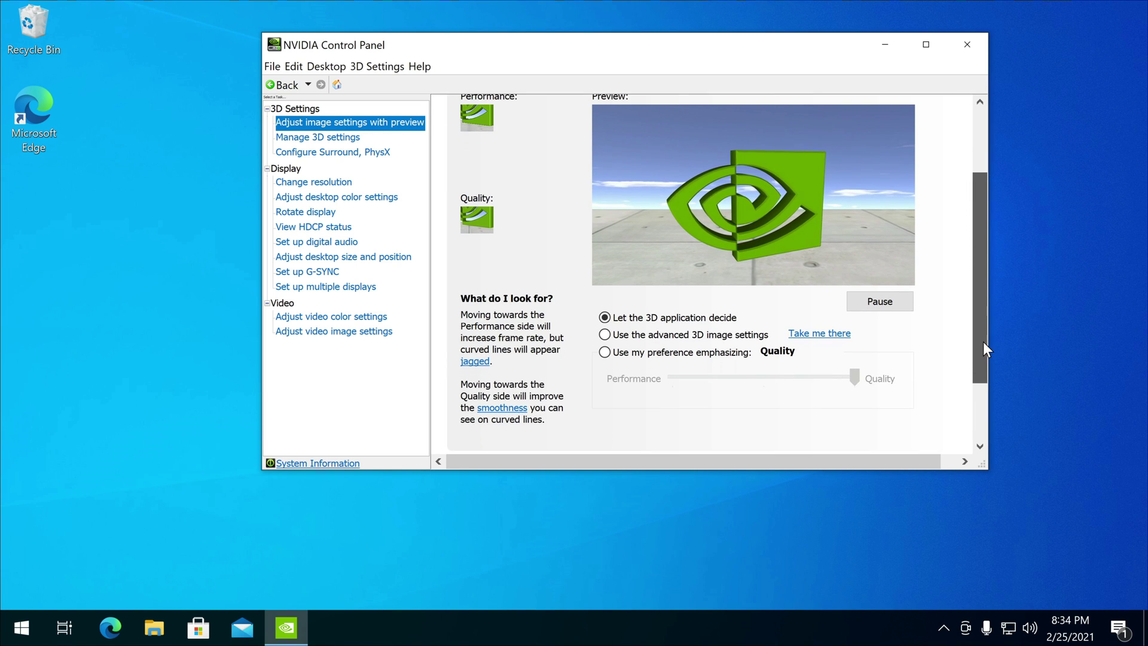
left_click(604, 352)
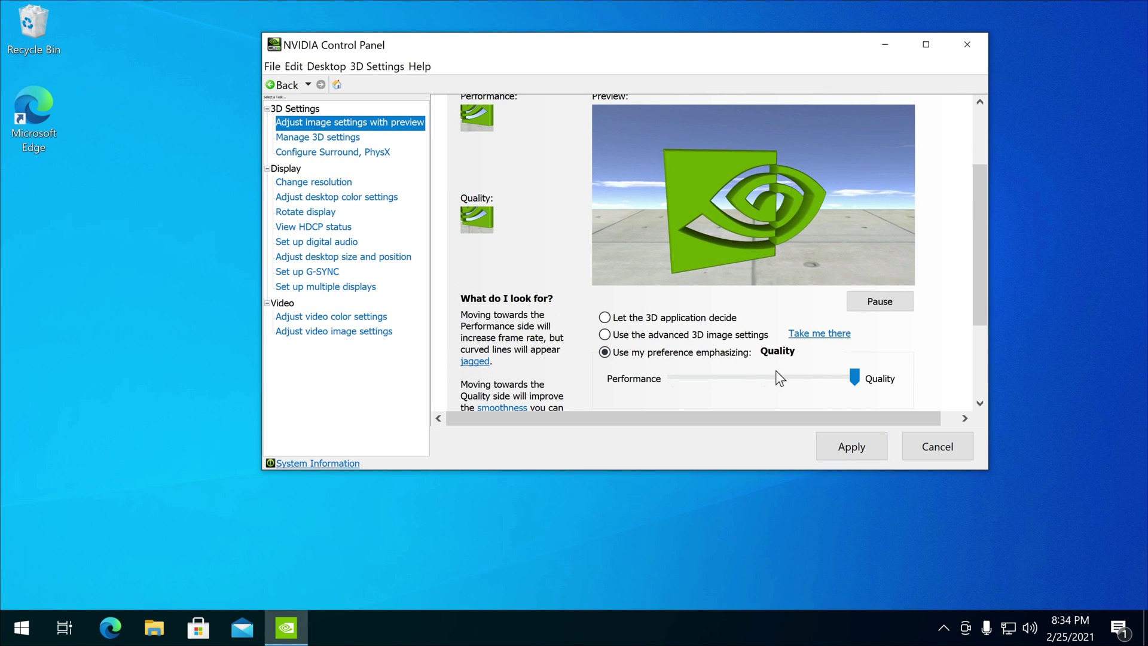
left_click_drag(854, 376, 674, 377)
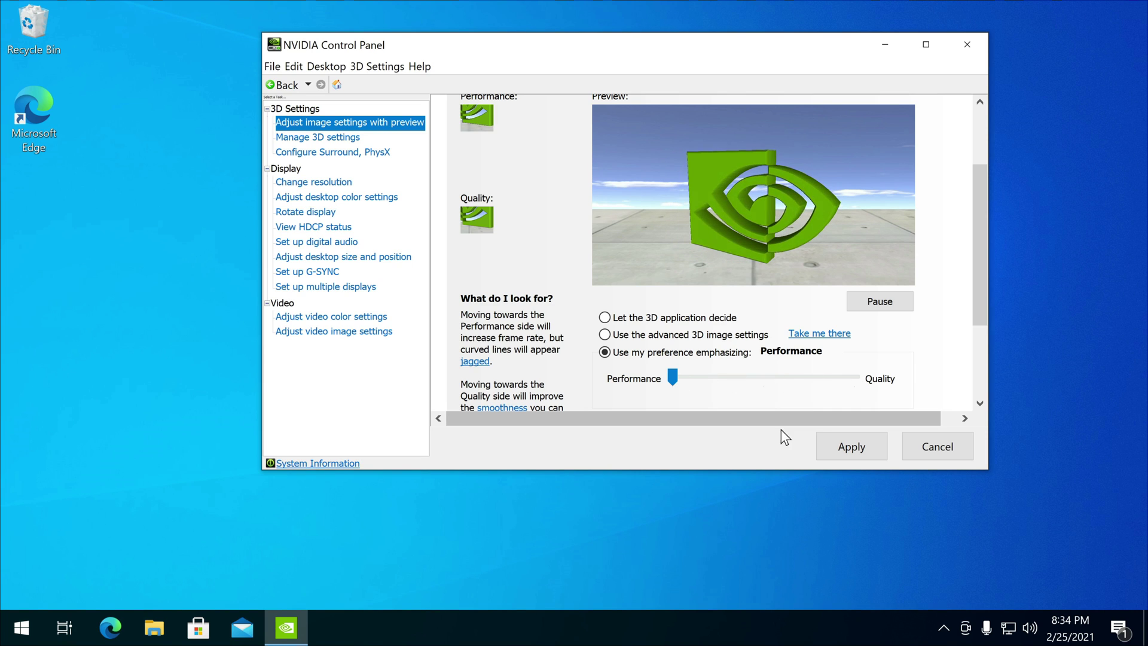
left_click(848, 445)
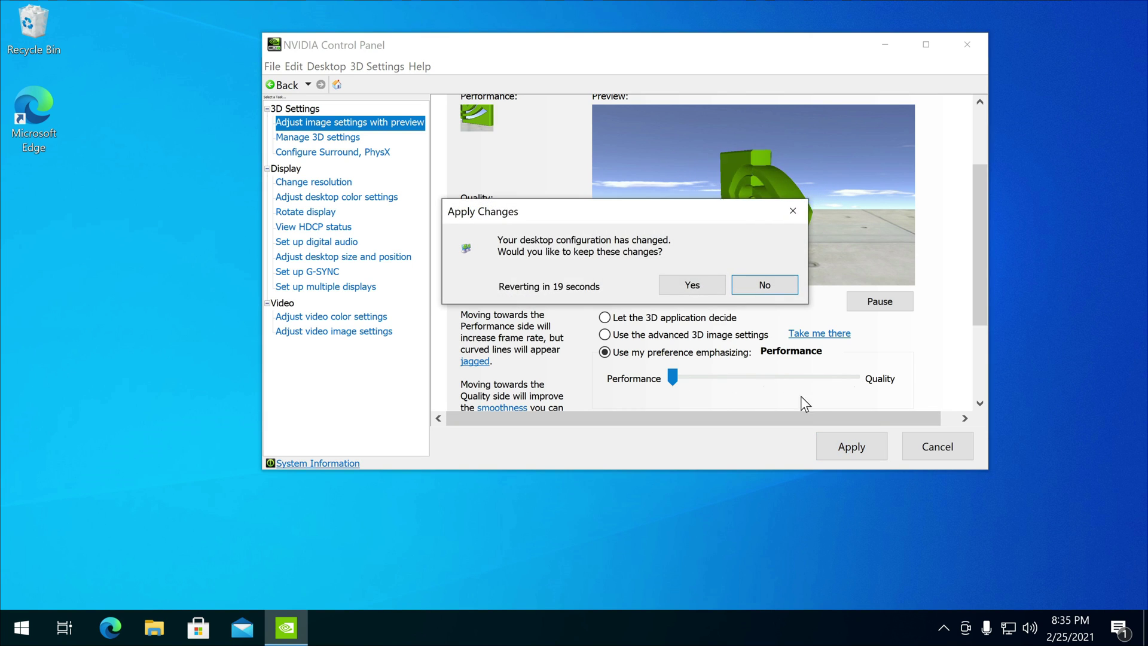
left_click(691, 281)
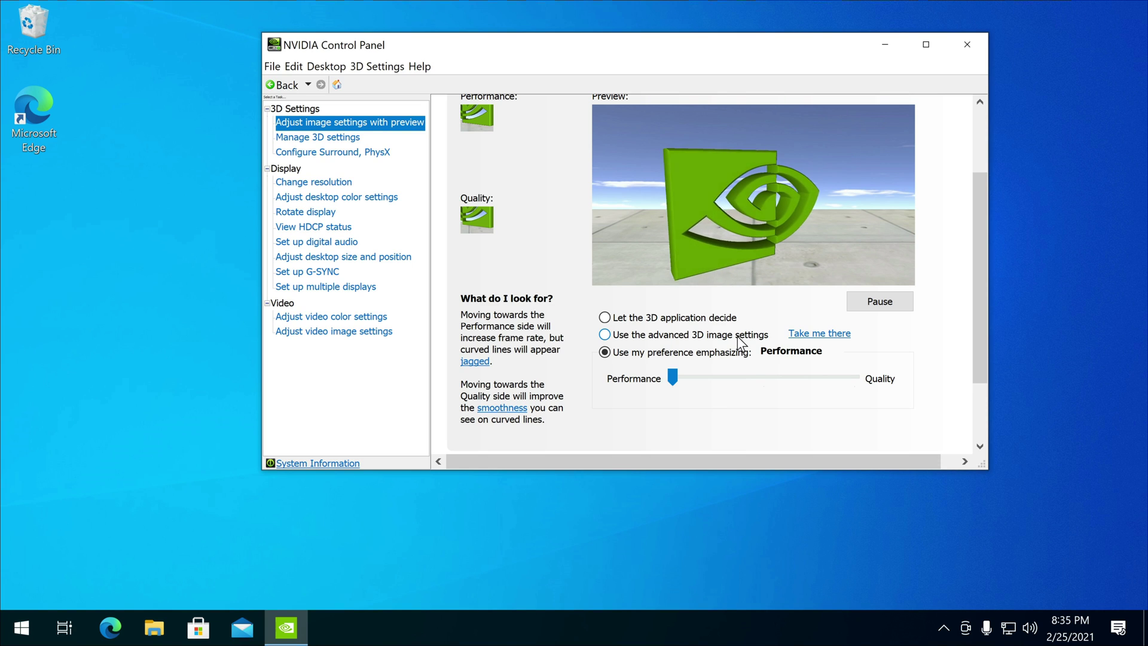
- Go to Manage 3D settings' global list and leave Vertical sync at Off
left_click(827, 335)
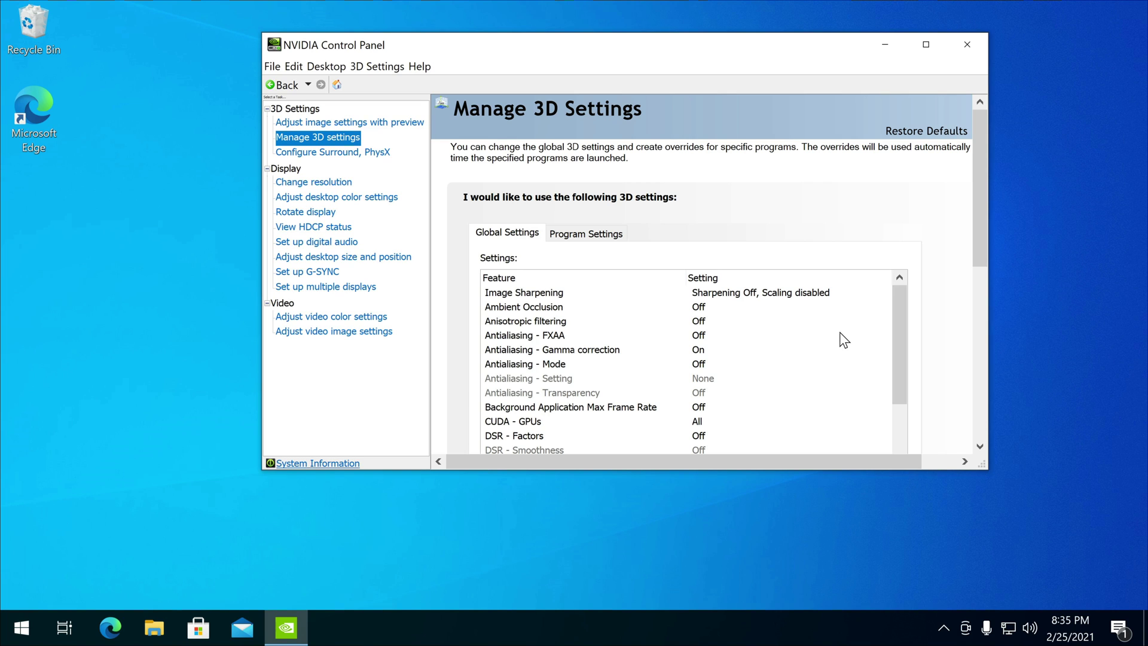
left_click_drag(944, 470, 955, 583)
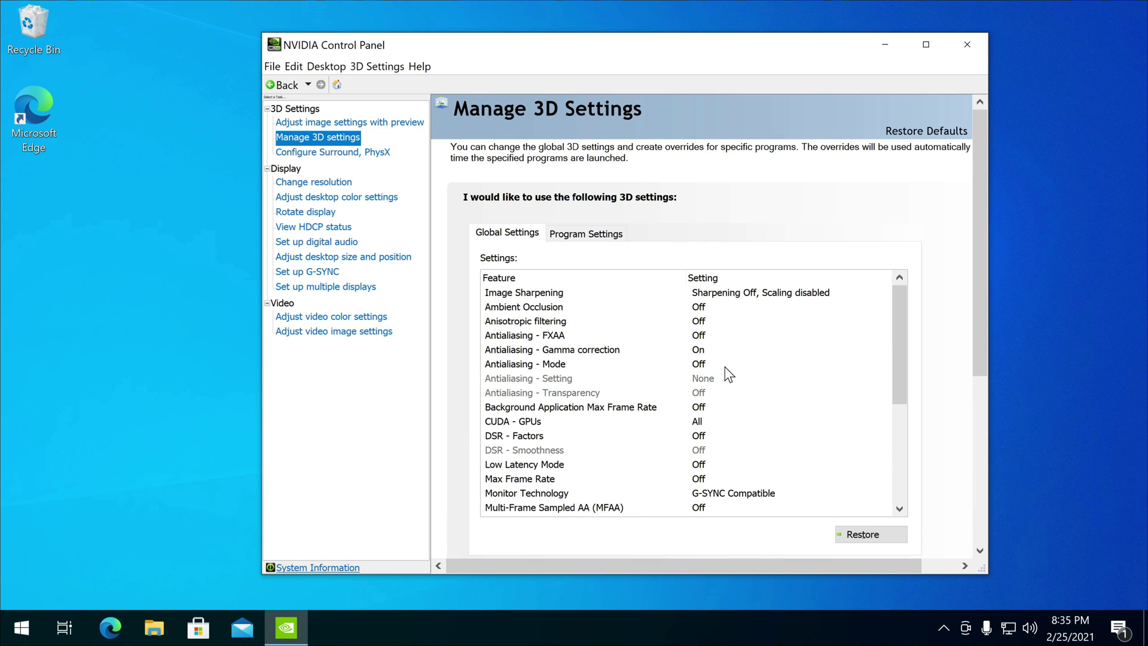
left_click_drag(896, 322, 905, 381)
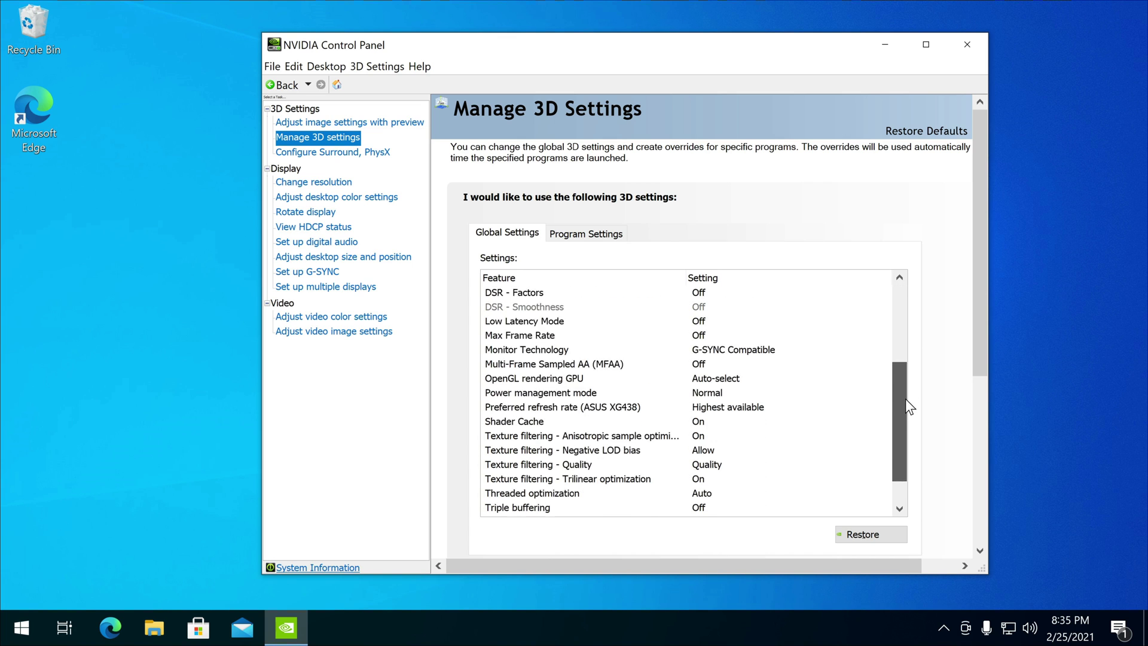
left_click_drag(904, 381, 905, 428)
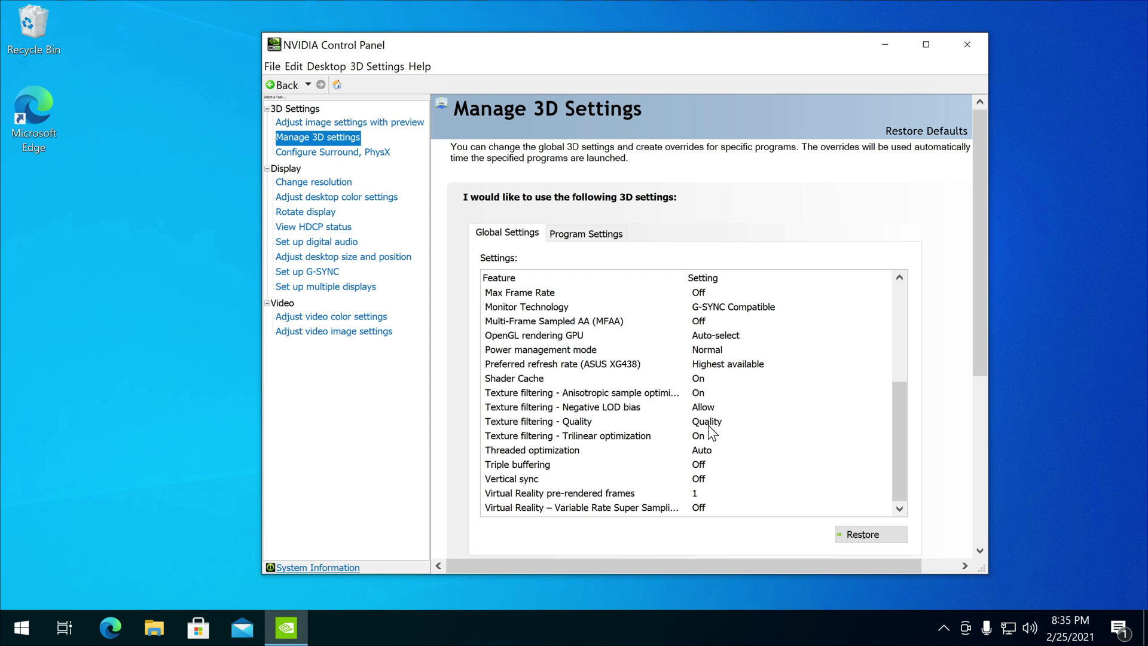
left_click(701, 480)
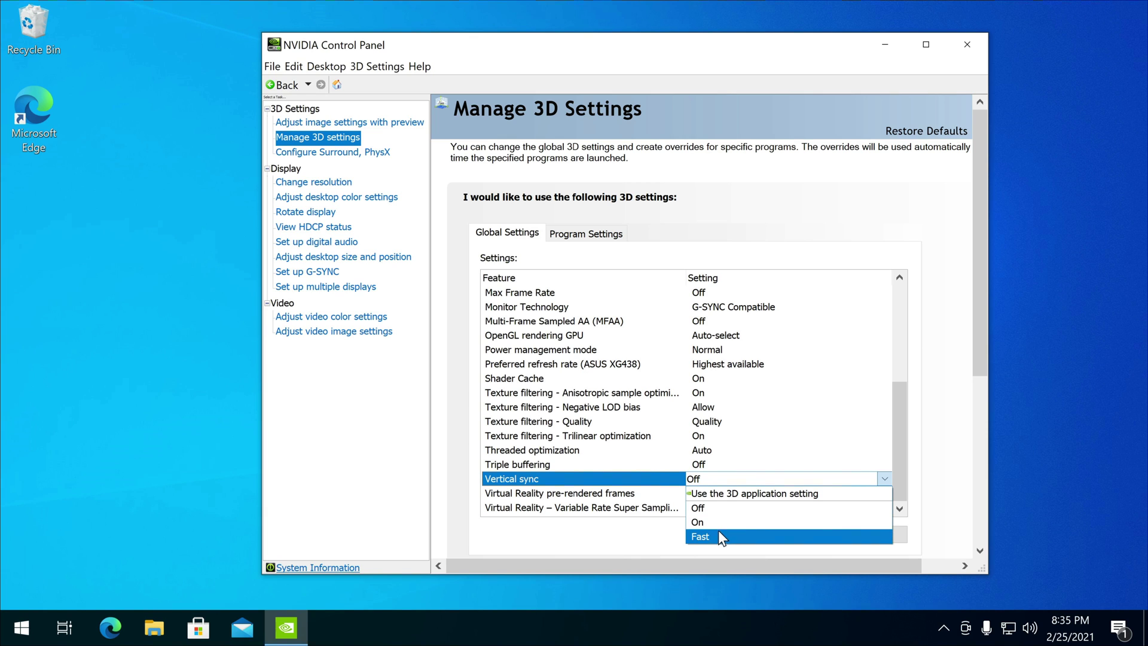
left_click(888, 436)
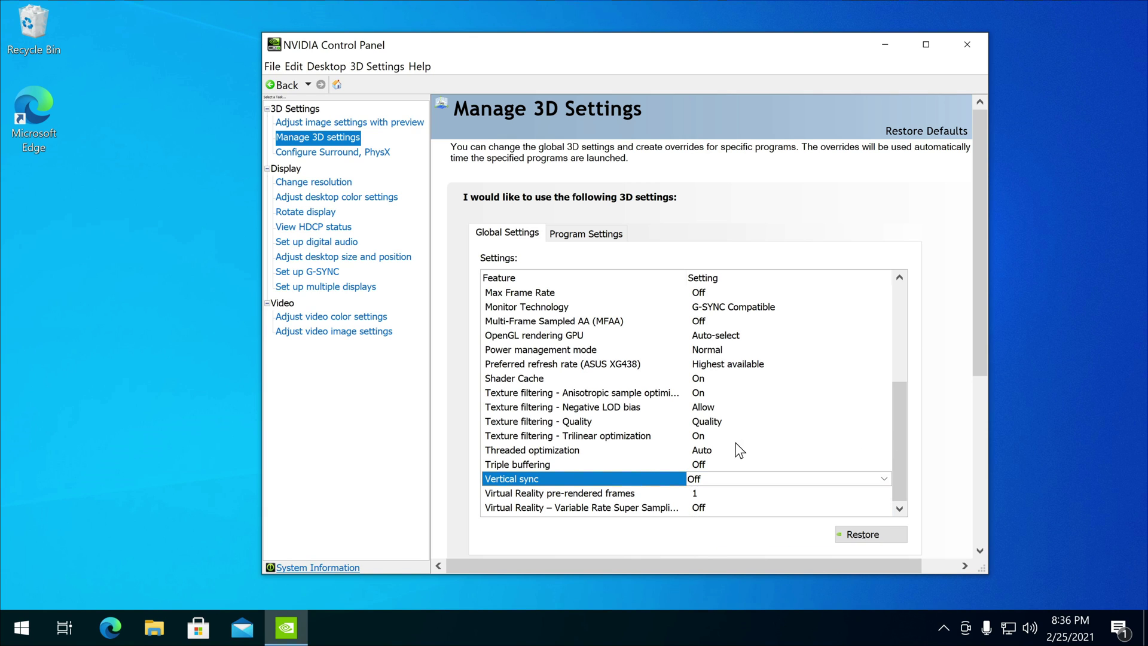